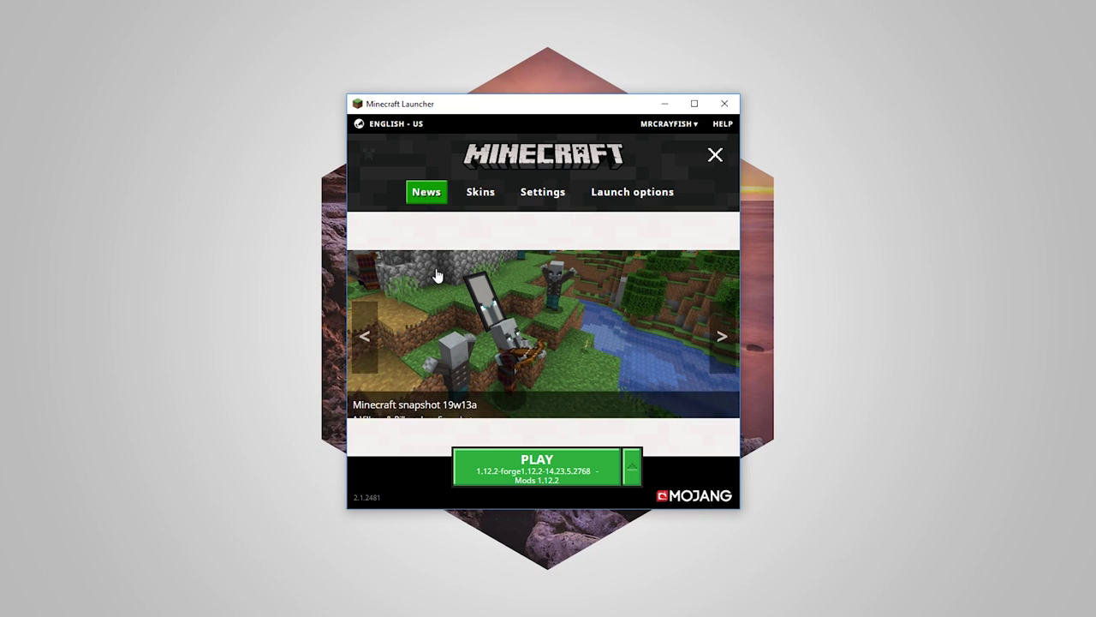
left_click(715, 156)
left_click(715, 158)
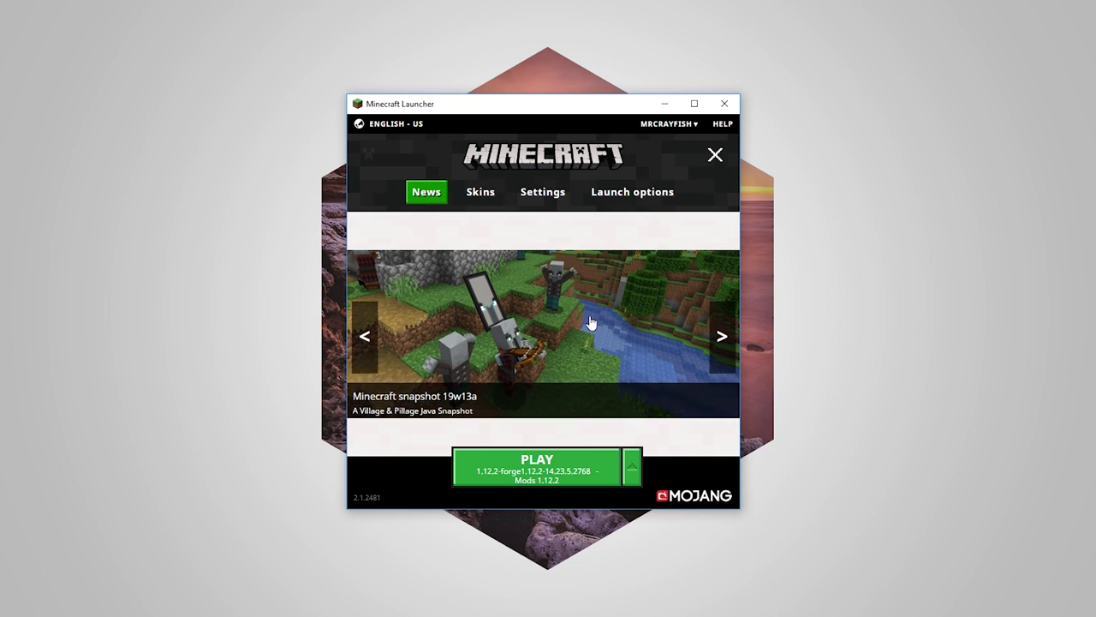
left_click(641, 193)
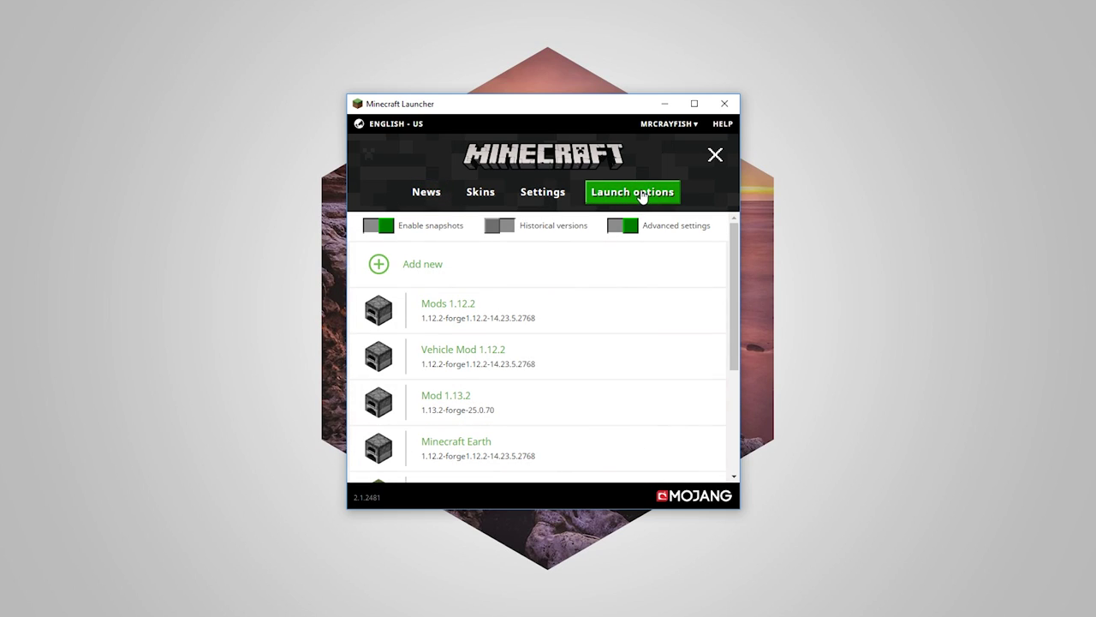
left_click(377, 266)
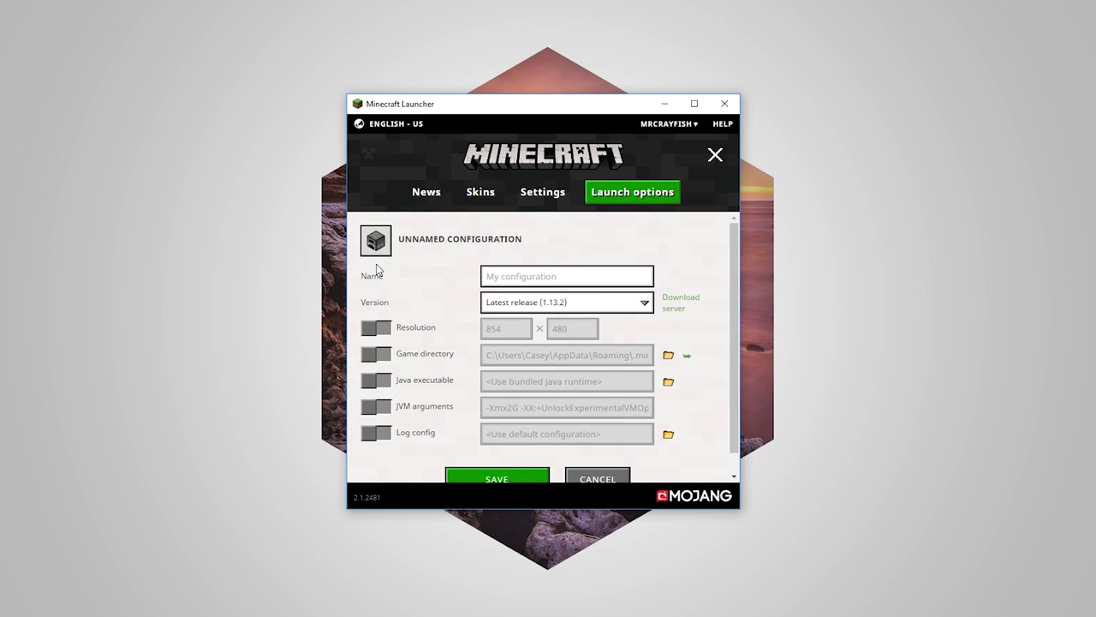
left_click(516, 278)
type("Controllable")
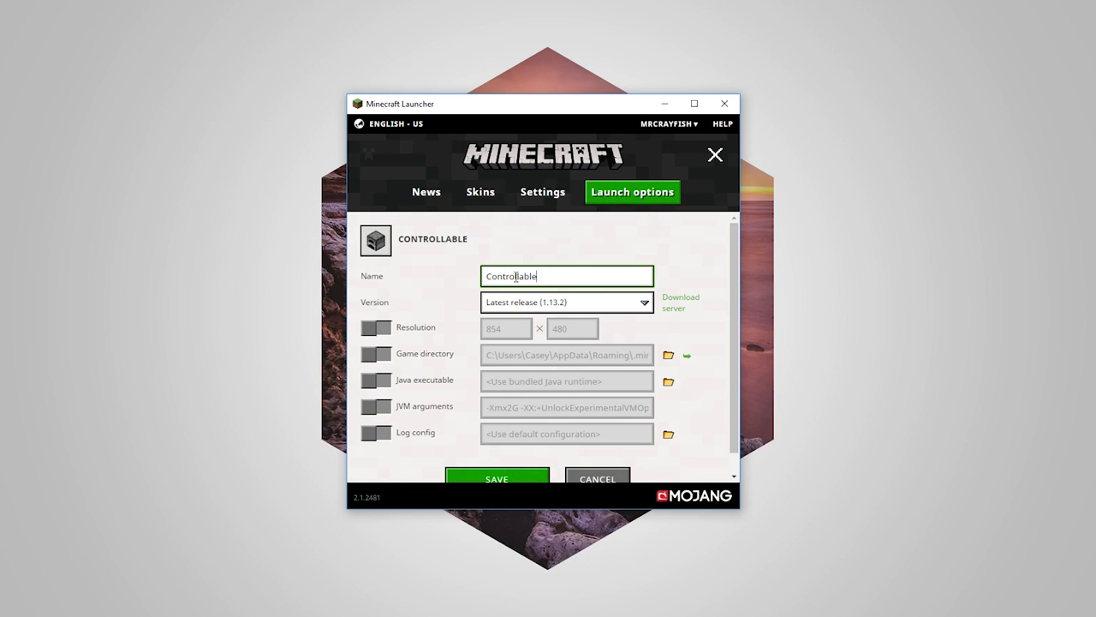
left_click(613, 306)
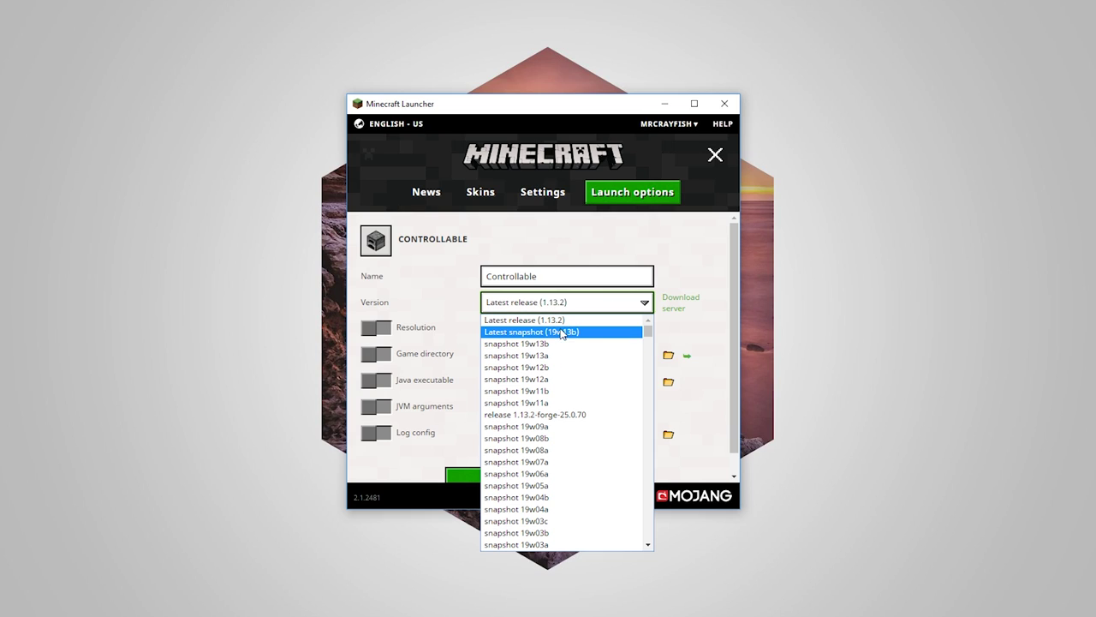
scroll(570, 385, "down", 13)
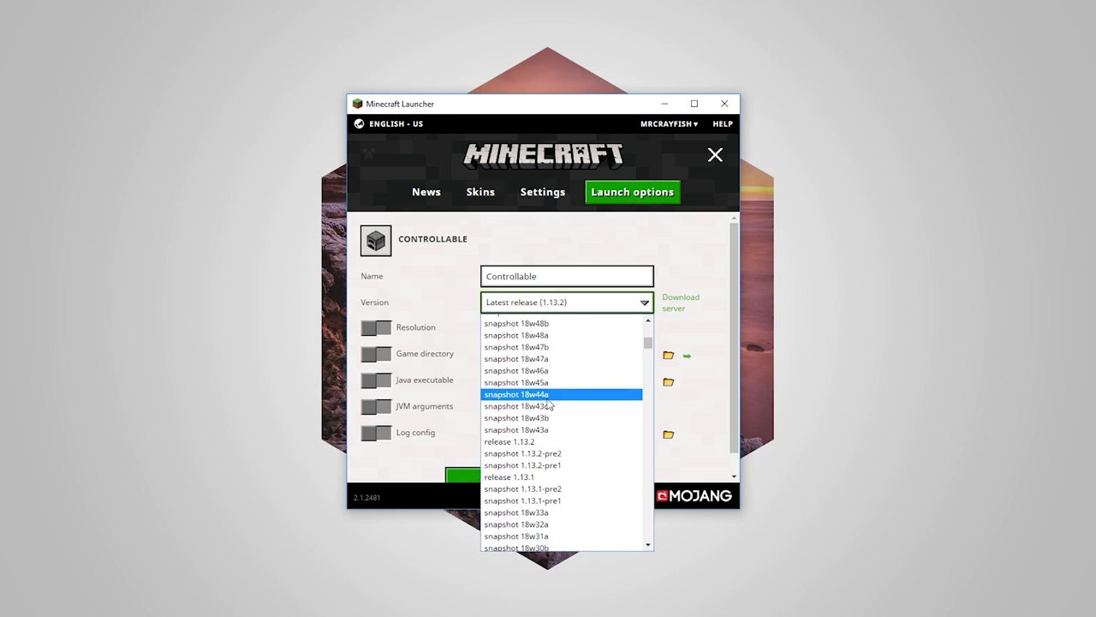
scroll(565, 403, "up", 2)
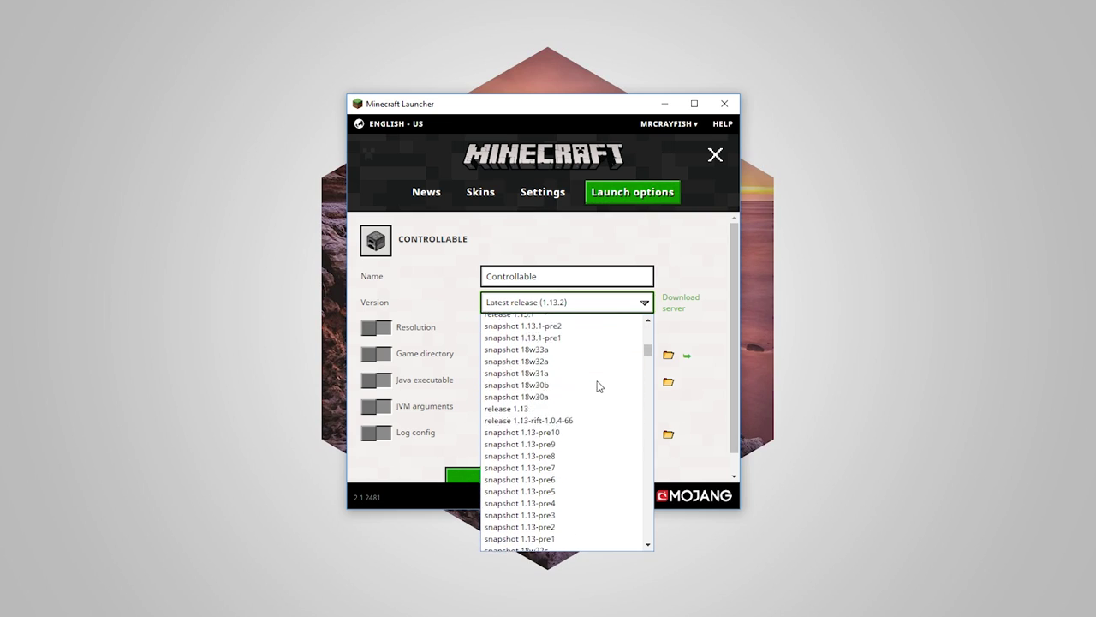
scroll(549, 390, "down", 2)
scroll(544, 389, "down", 15)
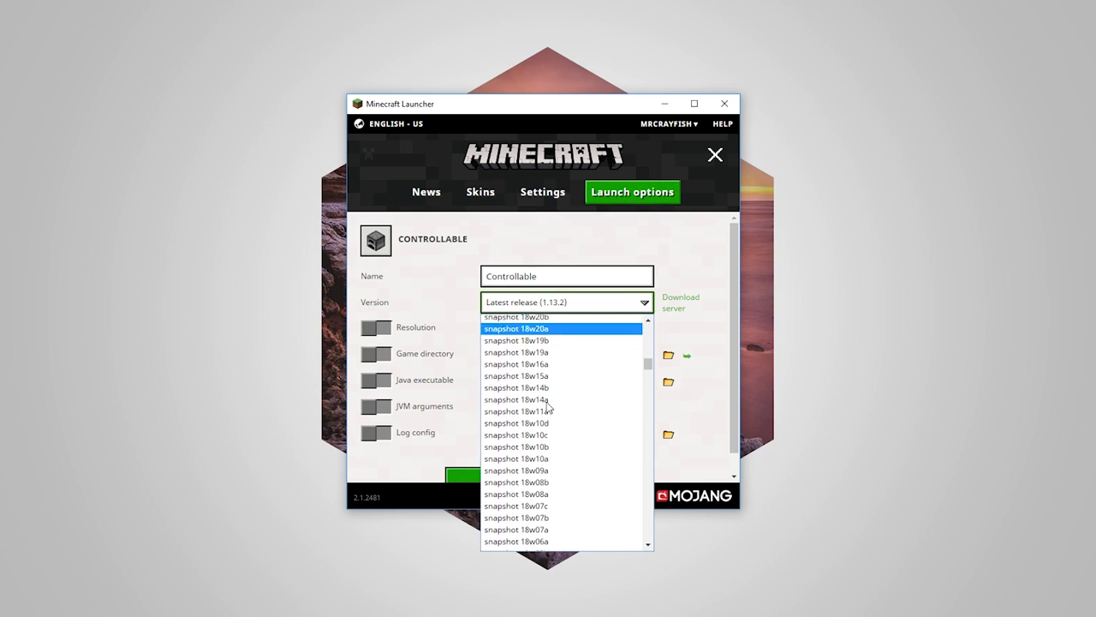
left_click(626, 314)
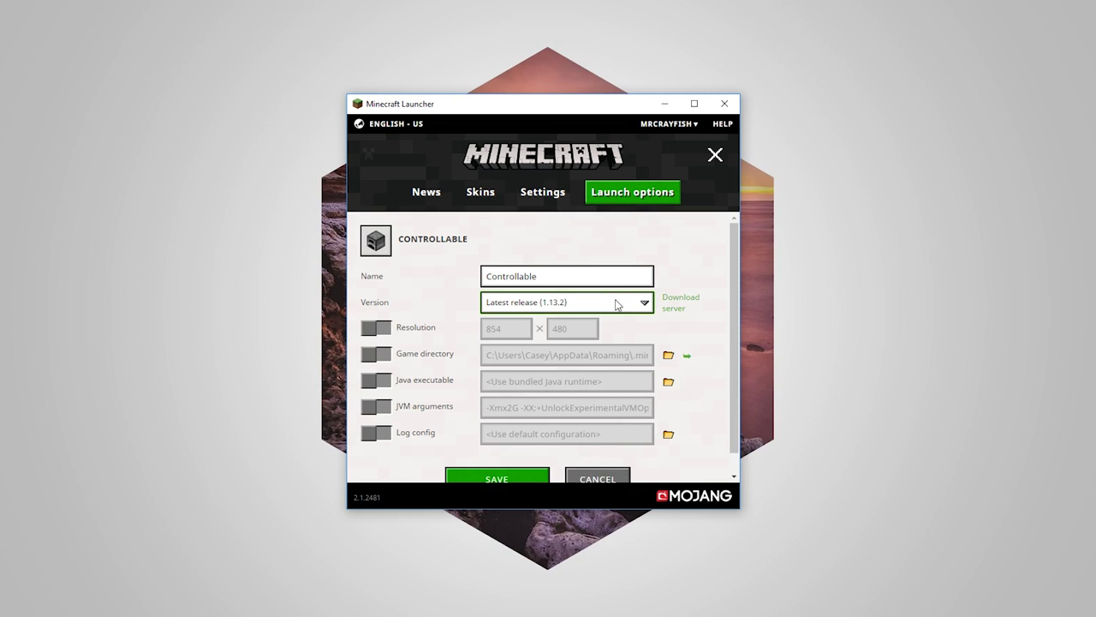
left_click(548, 191)
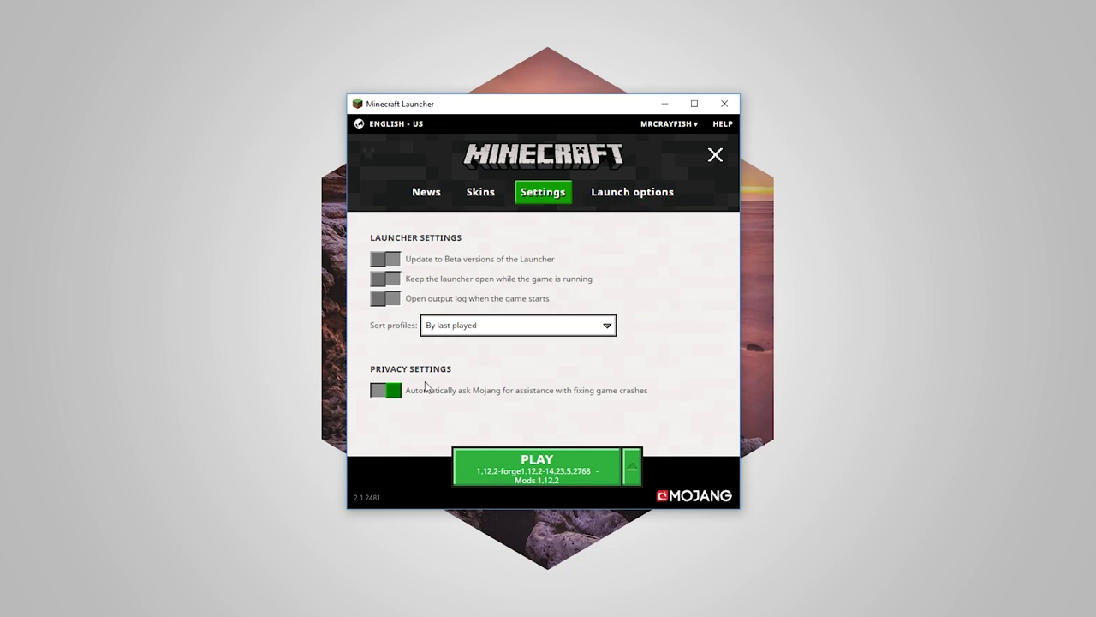
Step: Disable snapshots and add a new launch configuration named Controllable that uses release 1.12.2
left_click(634, 194)
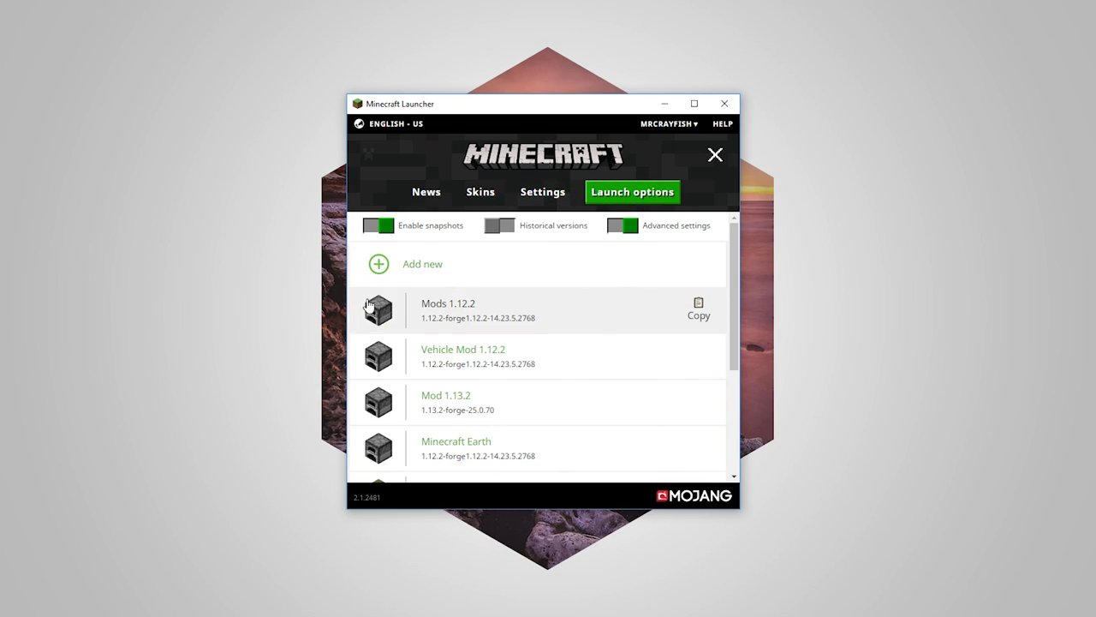
left_click(406, 266)
left_click(541, 273)
type("Controllable")
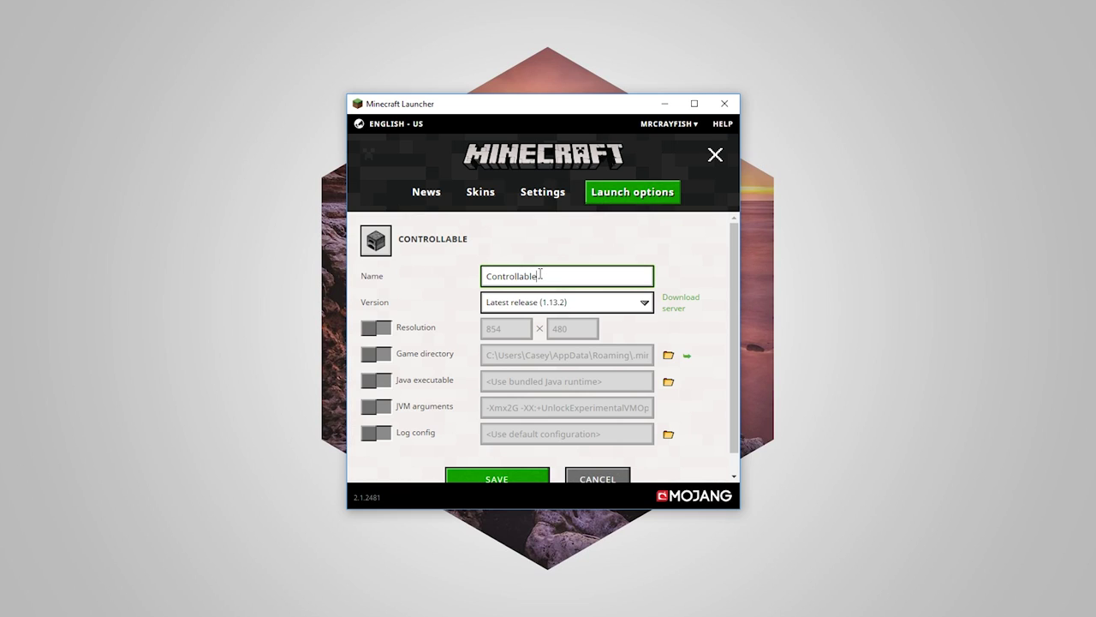
left_click(563, 305)
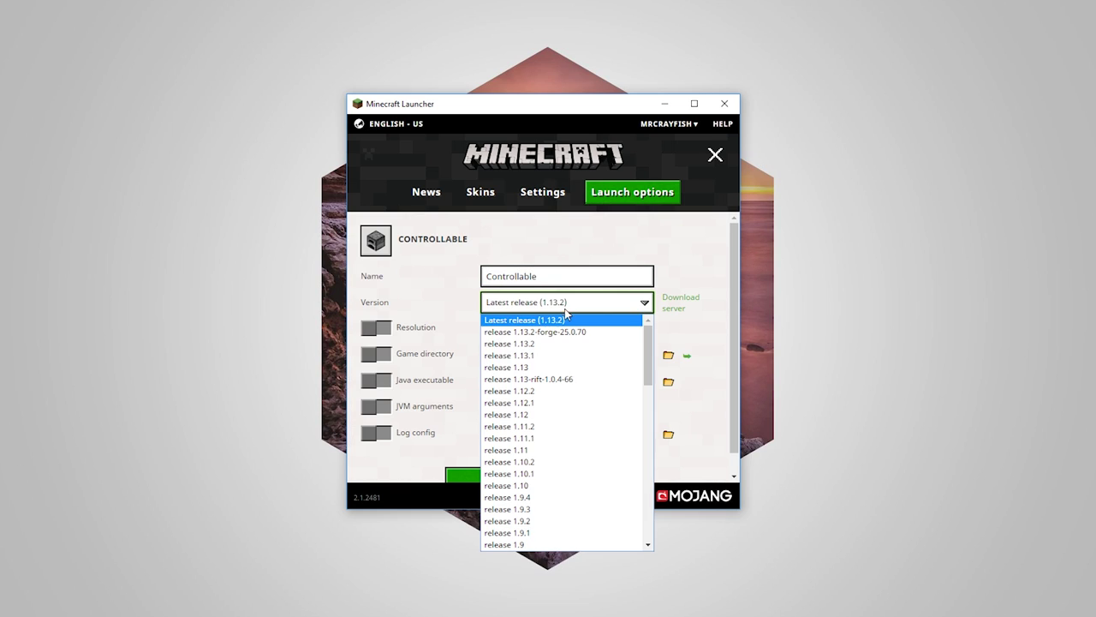
left_click(524, 392)
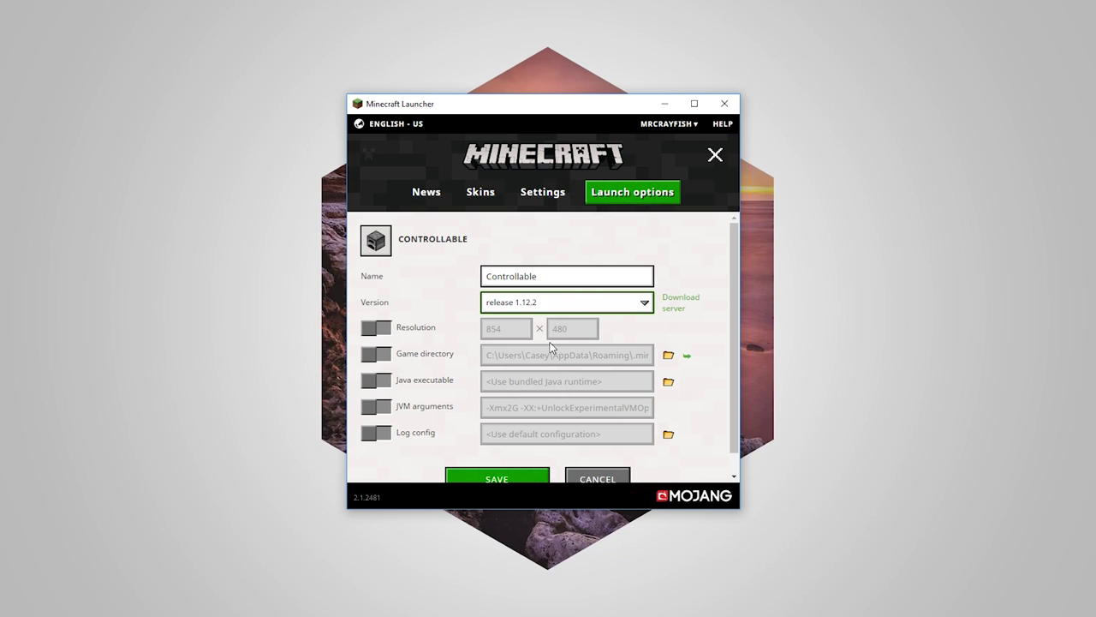
Step: Enable a custom resolution for the Controllable configuration and set it to 1280 x 720
left_click(384, 332)
double_click(502, 329)
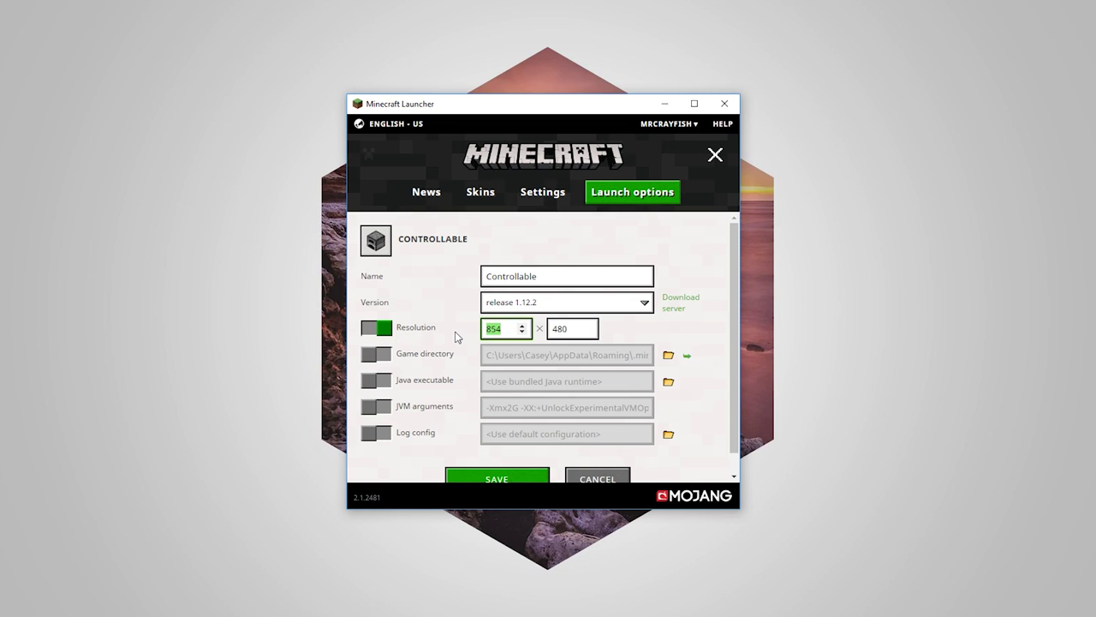
type("1280")
key("Tab")
type("72")
Step: Enable a custom game directory, change its final folder to .minecraft-controllable, and save the configuration
left_click(370, 355)
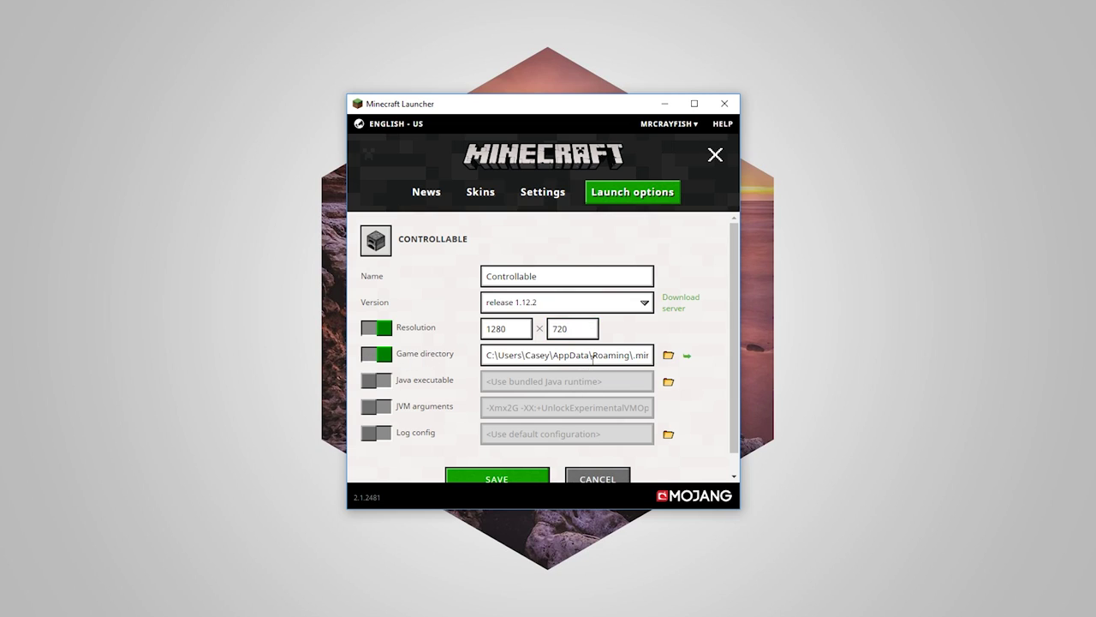
left_click_drag(597, 355, 777, 355)
left_click(650, 354)
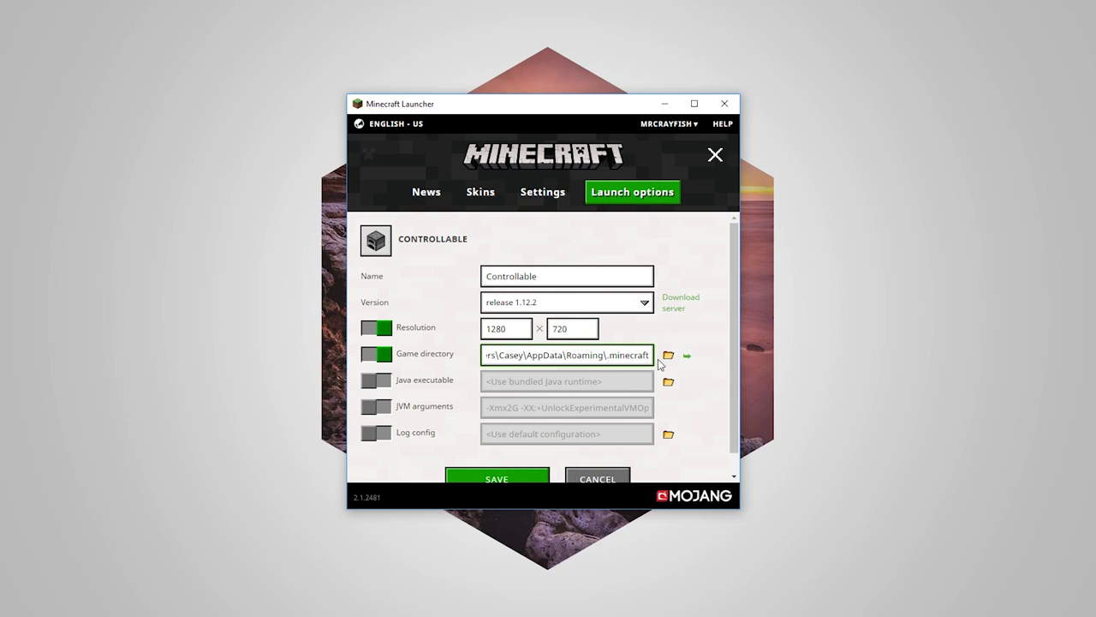
type("-controlla")
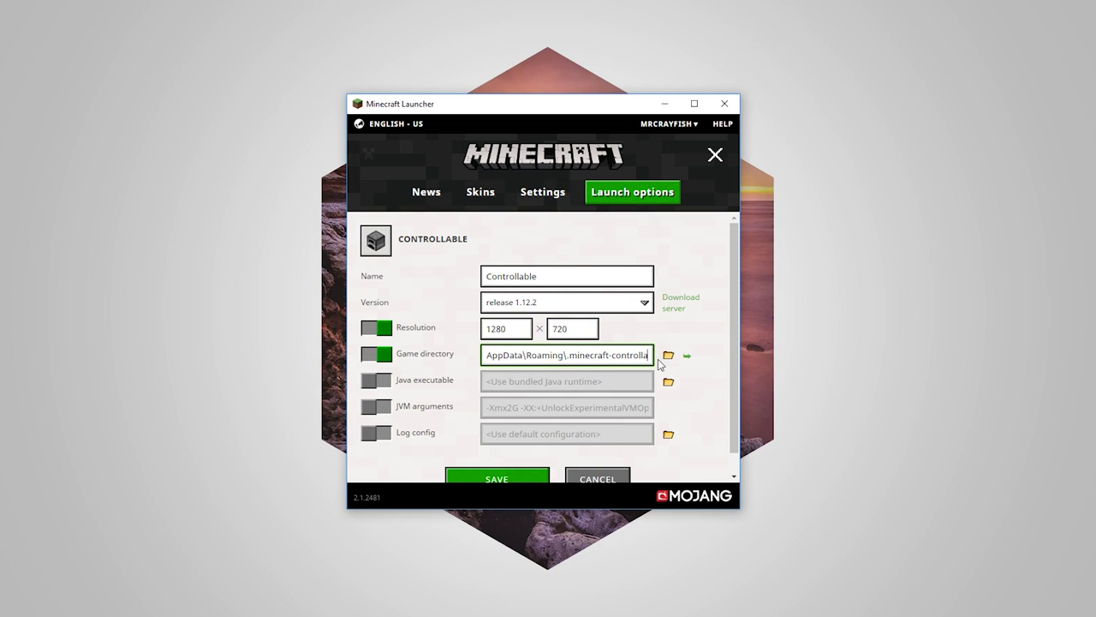
type("ble")
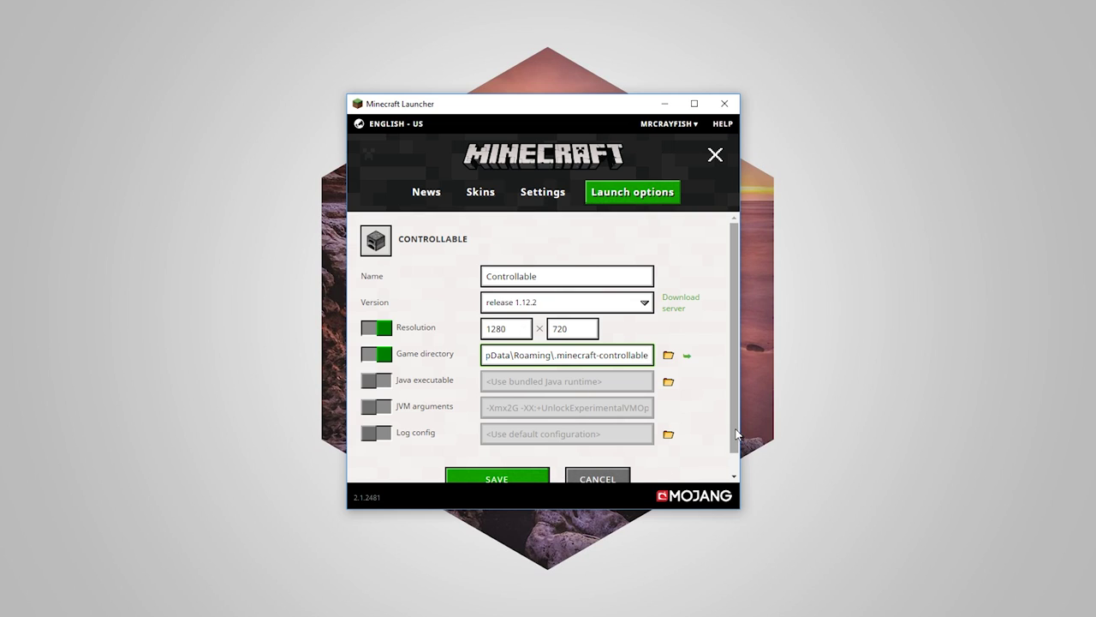
left_click(503, 479)
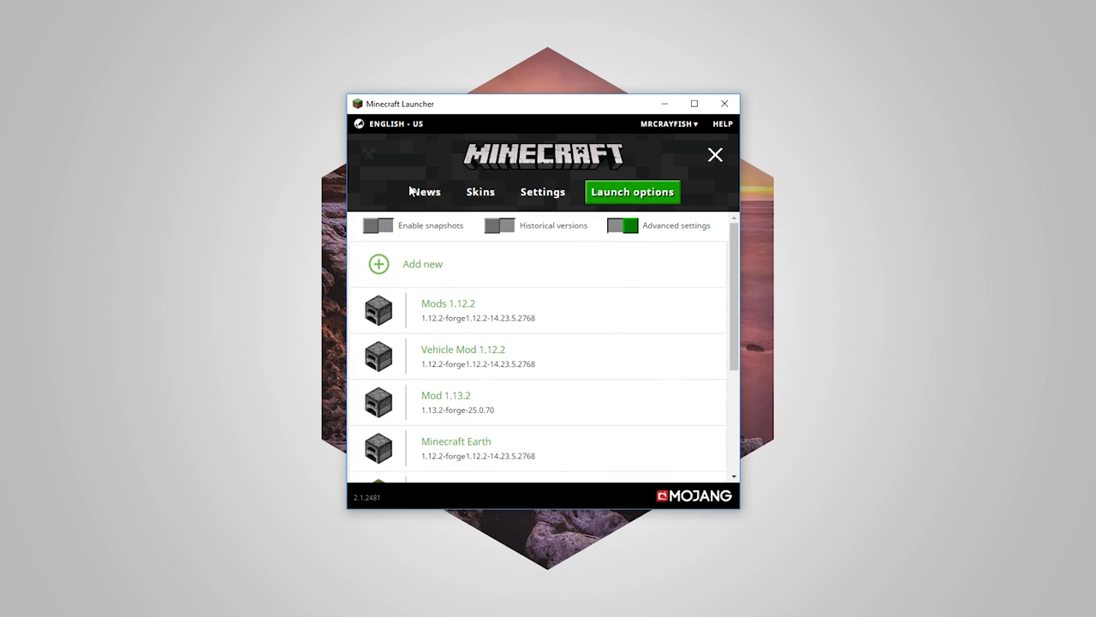
Step: Select the Controllable 1.12.2 profile as the one to play and launch the game with it
left_click(412, 191)
left_click(632, 474)
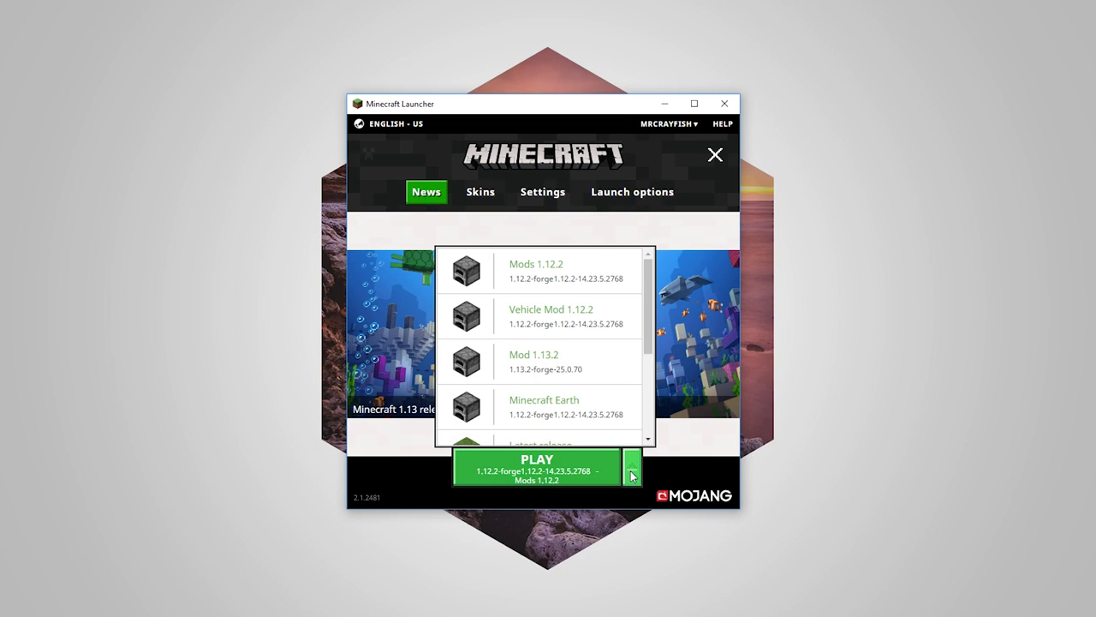
left_click(632, 474)
left_click(632, 474)
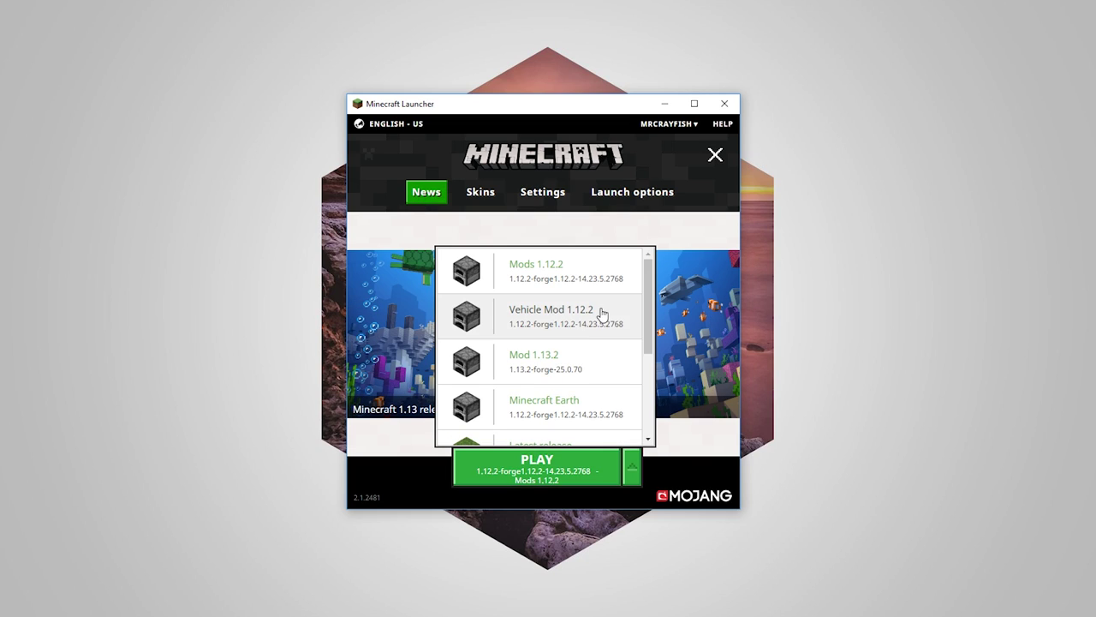
scroll(591, 360, "down", 3)
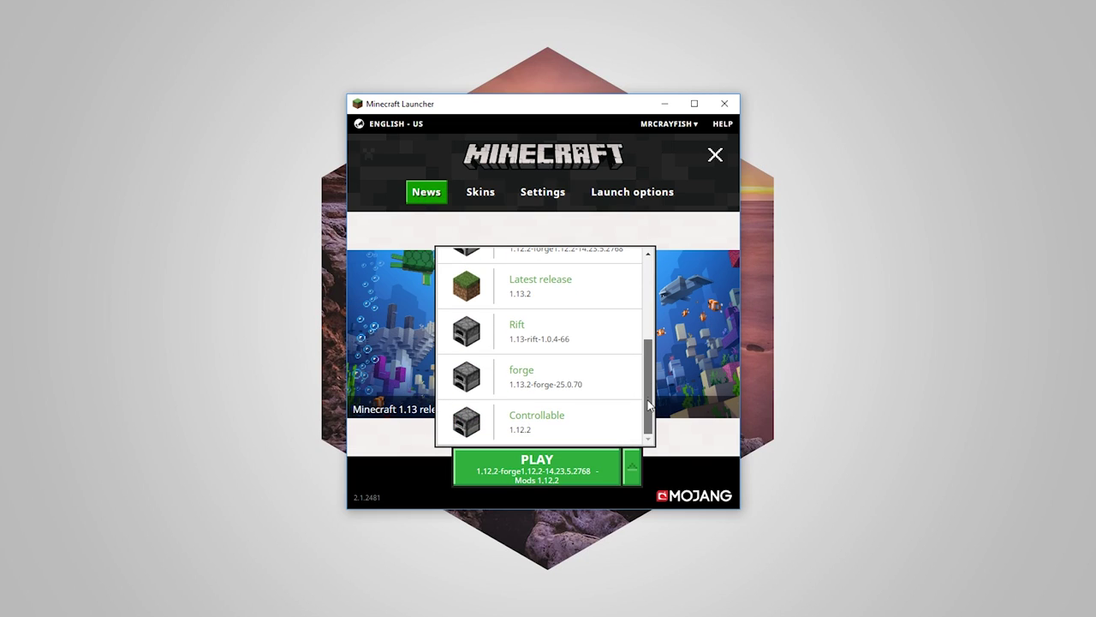
left_click(568, 420)
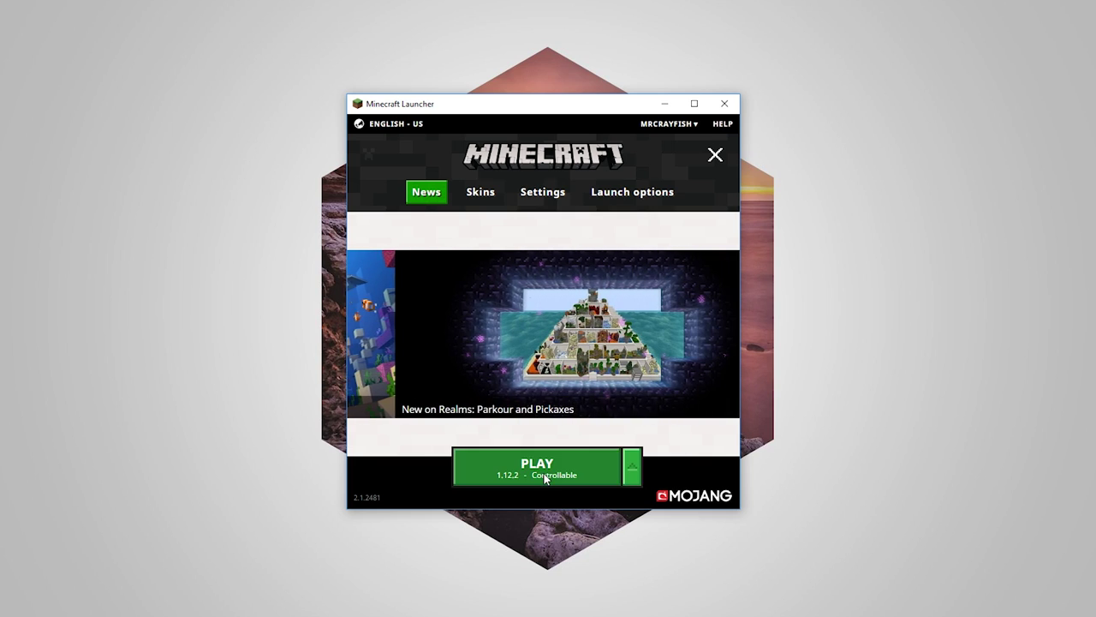
left_click(544, 478)
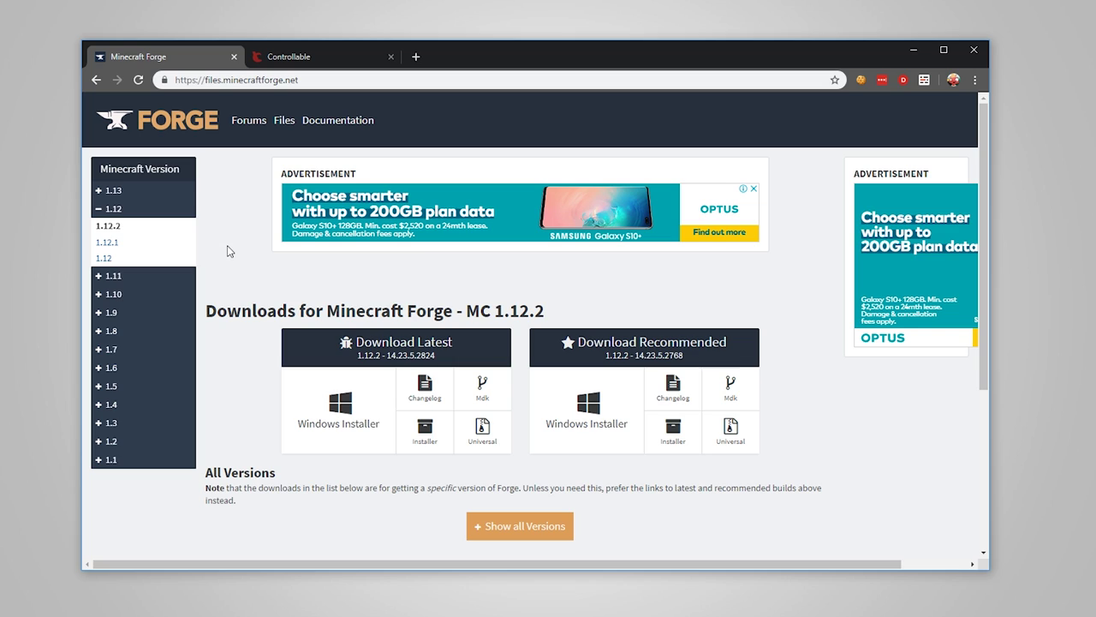
left_click(252, 80)
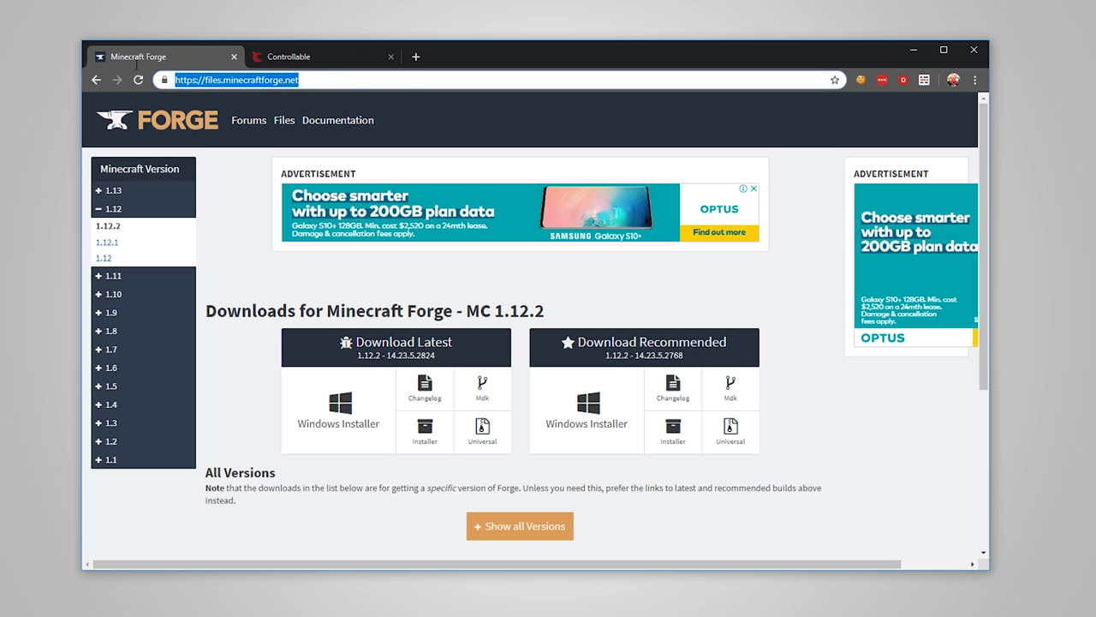
left_click(232, 210)
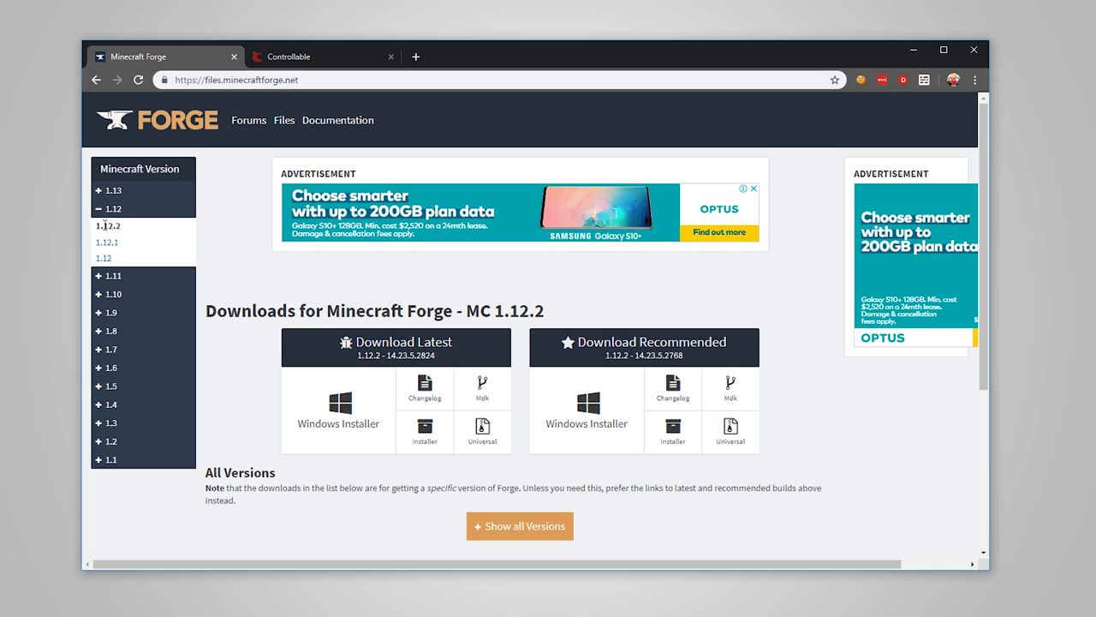
left_click_drag(96, 228, 119, 226)
left_click(143, 240)
left_click_drag(587, 342, 711, 342)
left_click(737, 344)
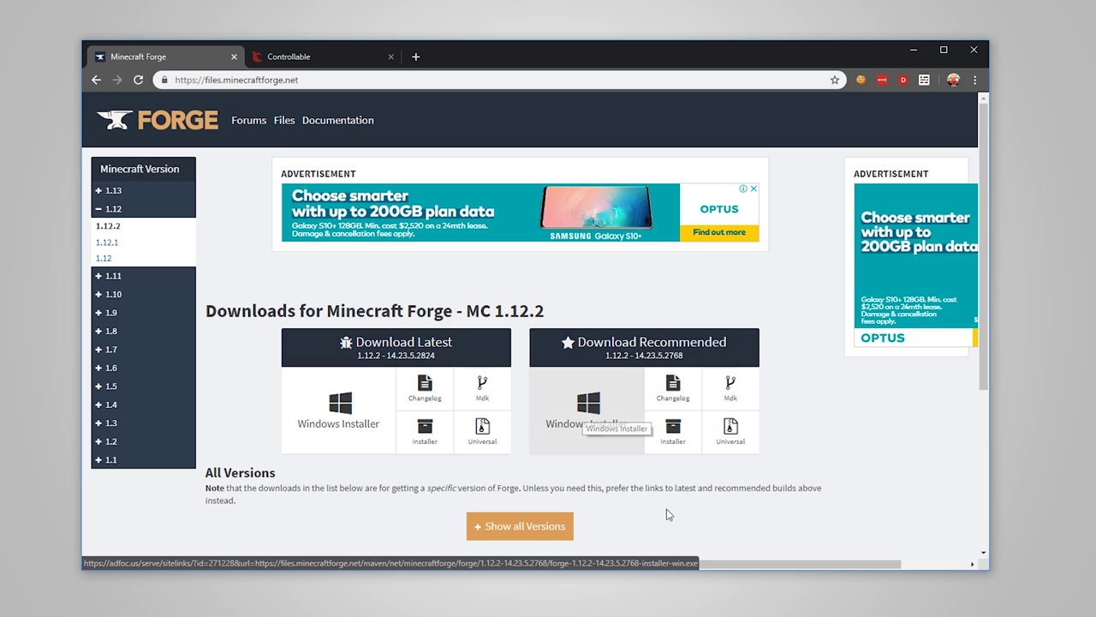
Step: Download the recommended Forge 1.12.2 - 14.23.5.2768 installer jar past the advert page, keep the file, and minimize the browser
left_click(675, 435)
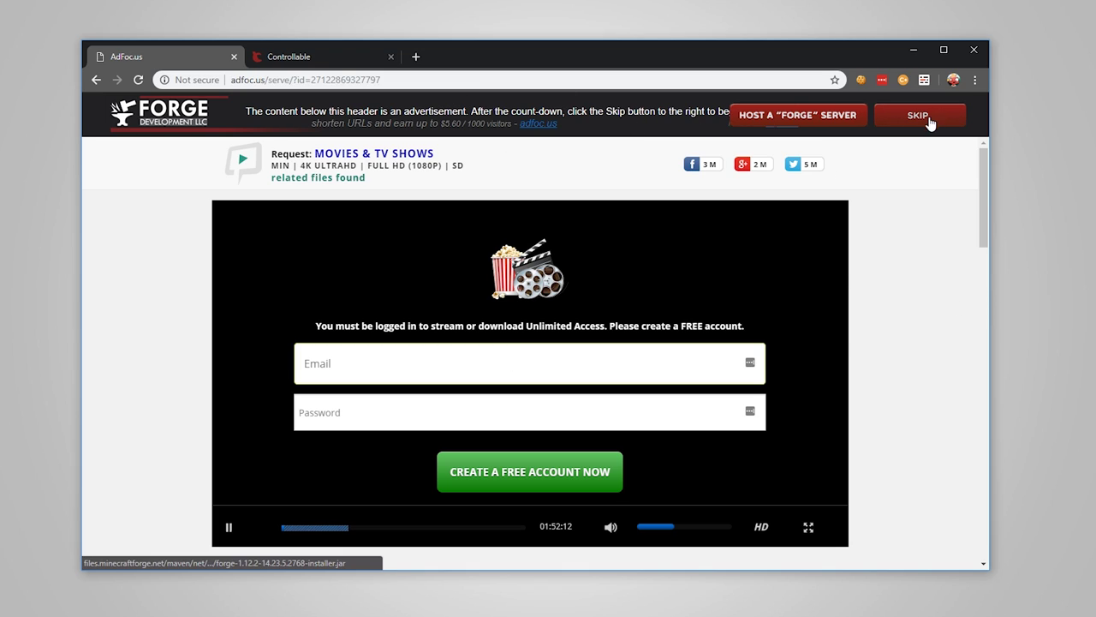
left_click(930, 123)
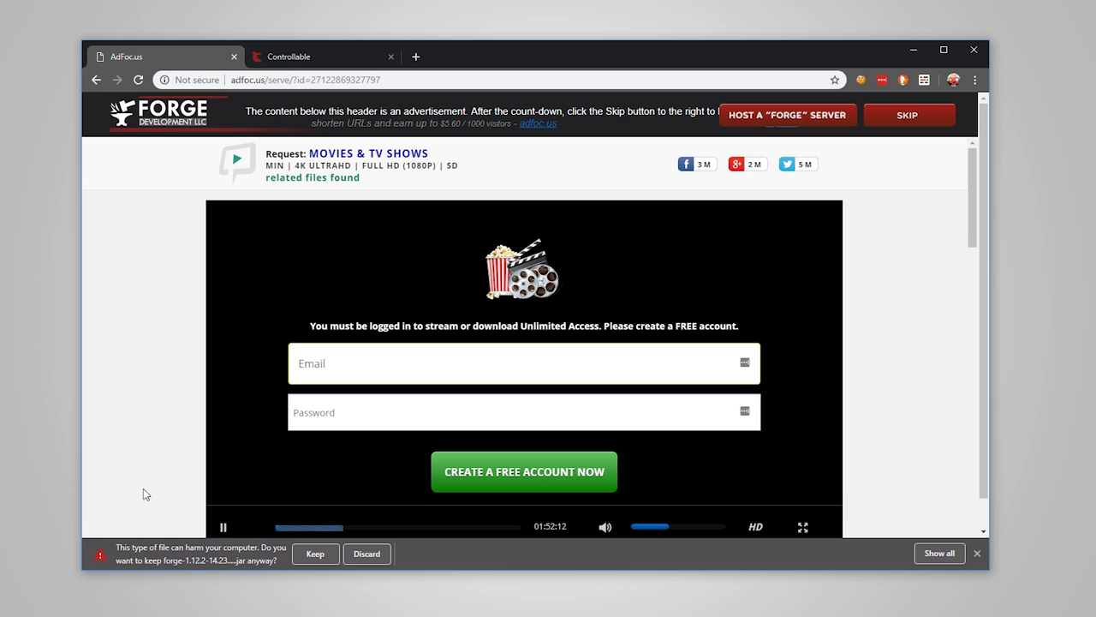
left_click(315, 555)
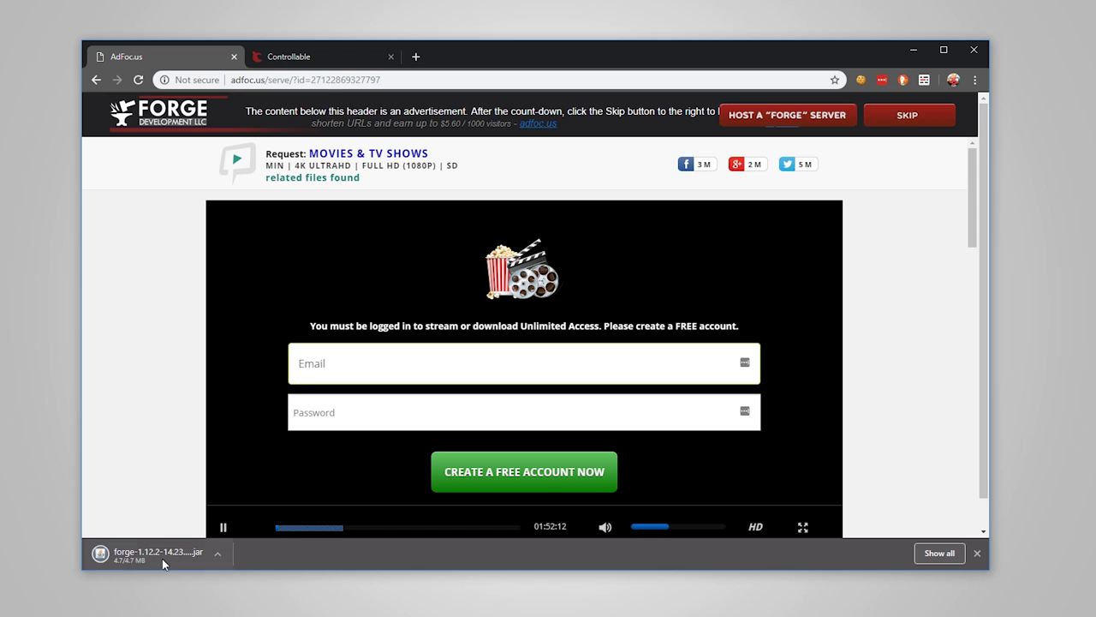
left_click(913, 52)
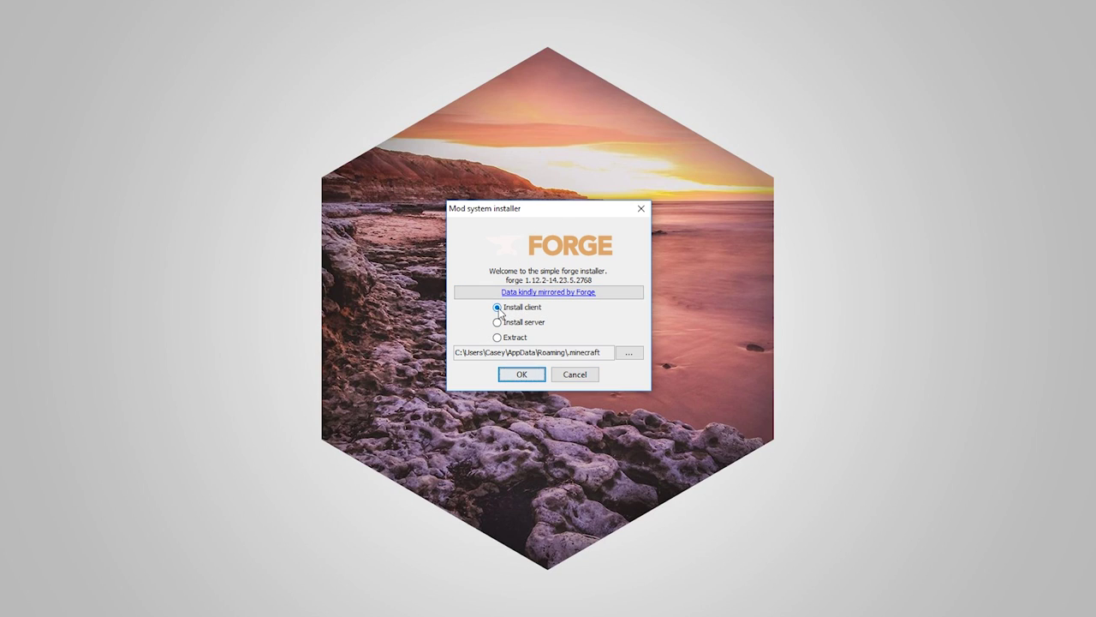
Step: Install the Forge 1.12.2 client into the default .minecraft folder with the Forge installer
double_click(599, 353)
left_click(503, 323)
left_click(502, 310)
left_click(520, 379)
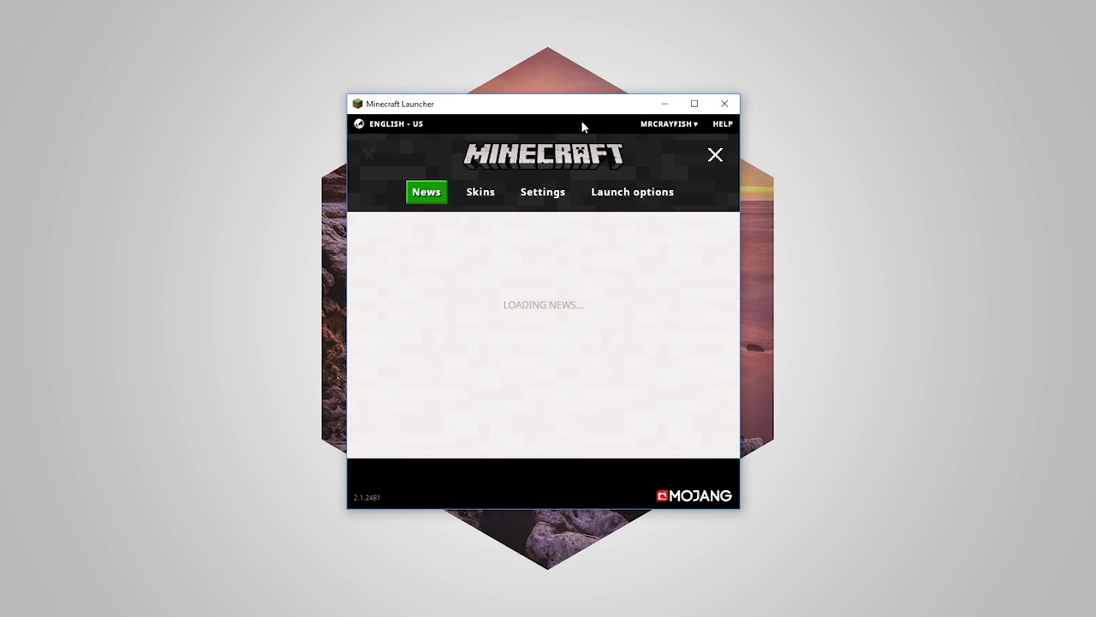
Step: Set the Controllable profile's version to release 1.12.2-forge1.12.2-14.23.5.2768, save the profile, and launch the game with it
left_click(637, 194)
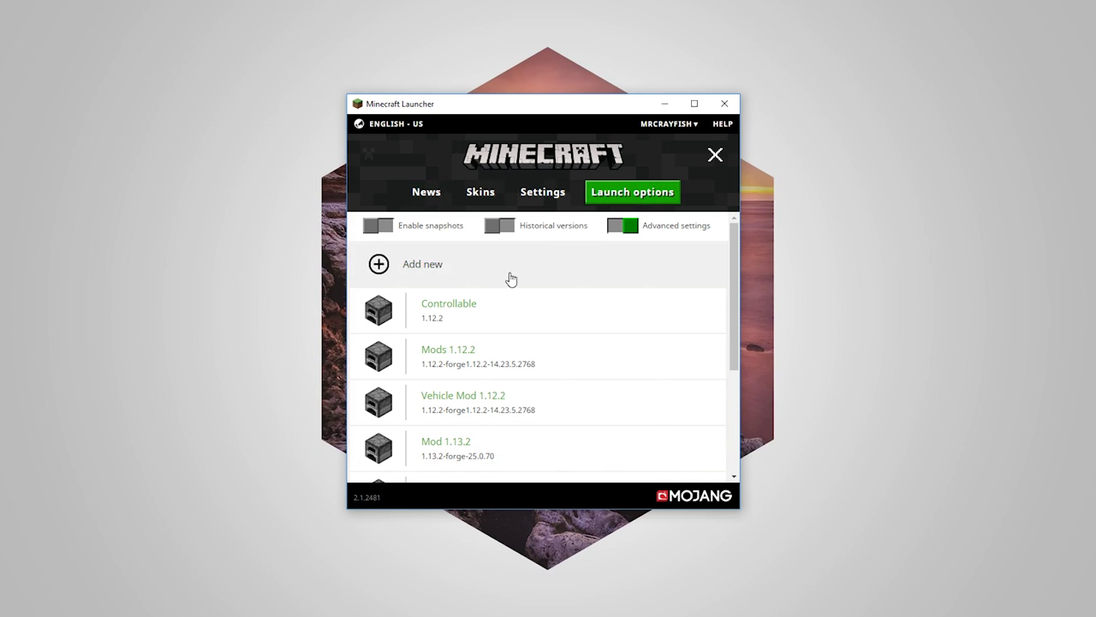
left_click(476, 320)
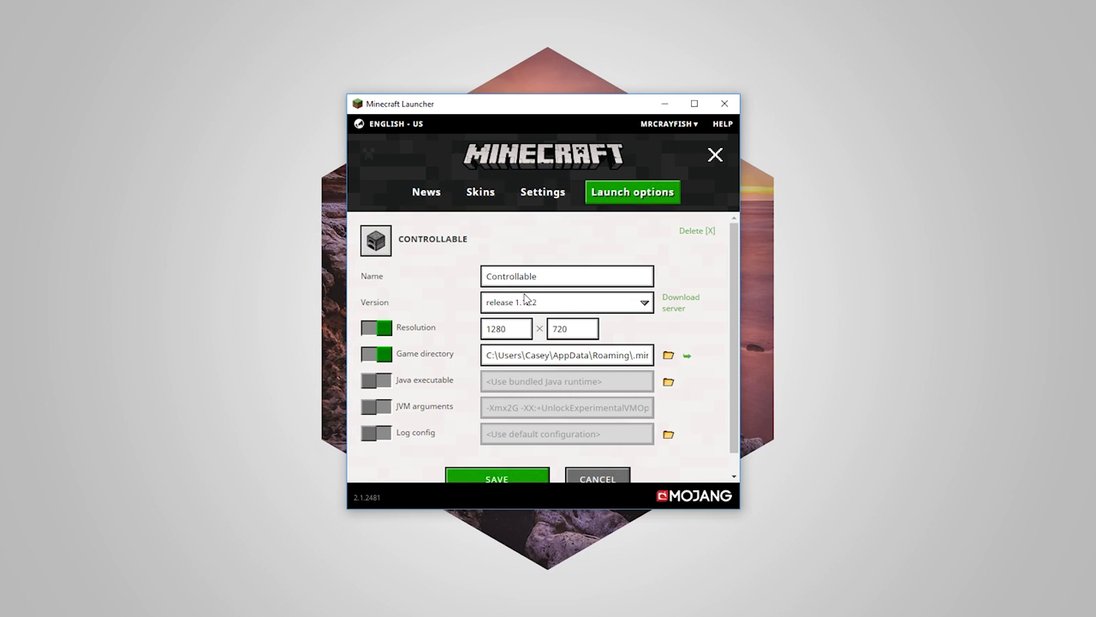
left_click(642, 304)
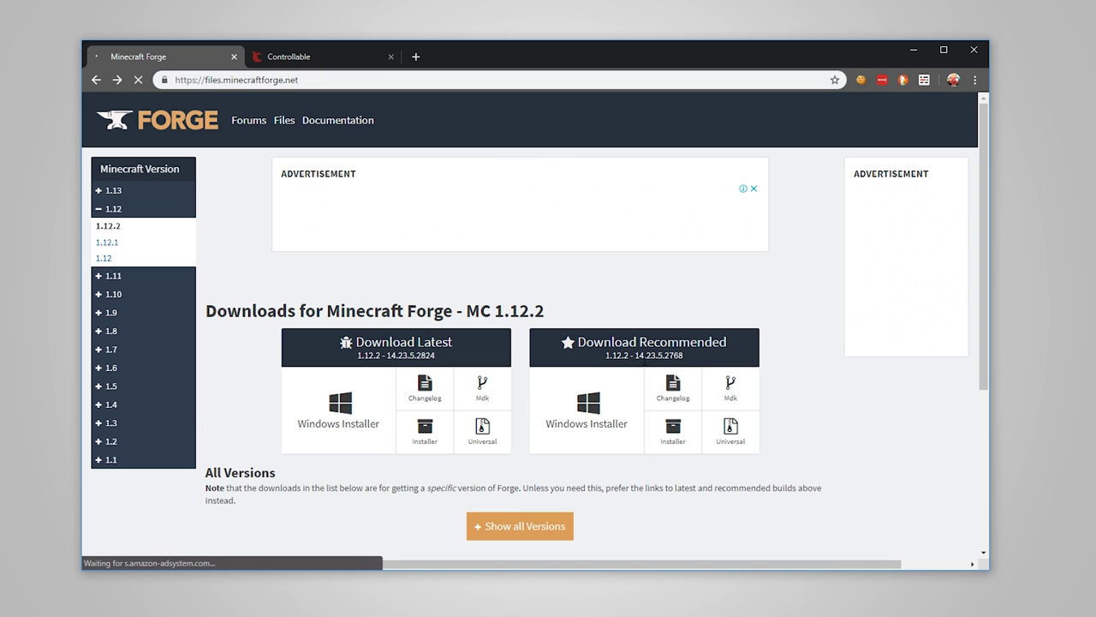
left_click_drag(685, 355, 665, 355)
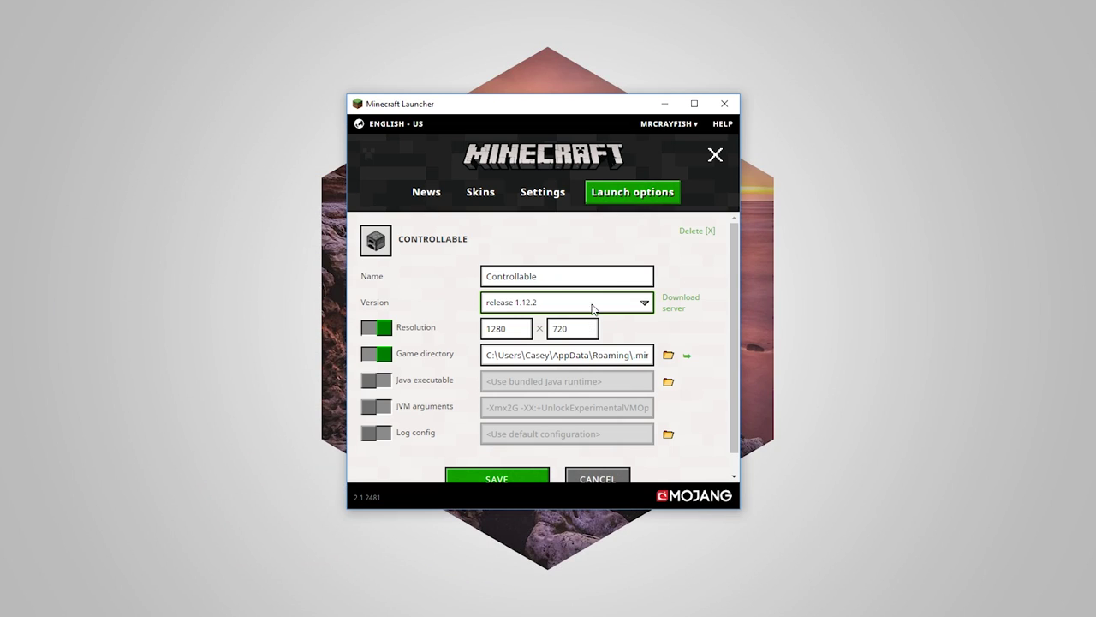
left_click(617, 306)
scroll(583, 357, "down", 15)
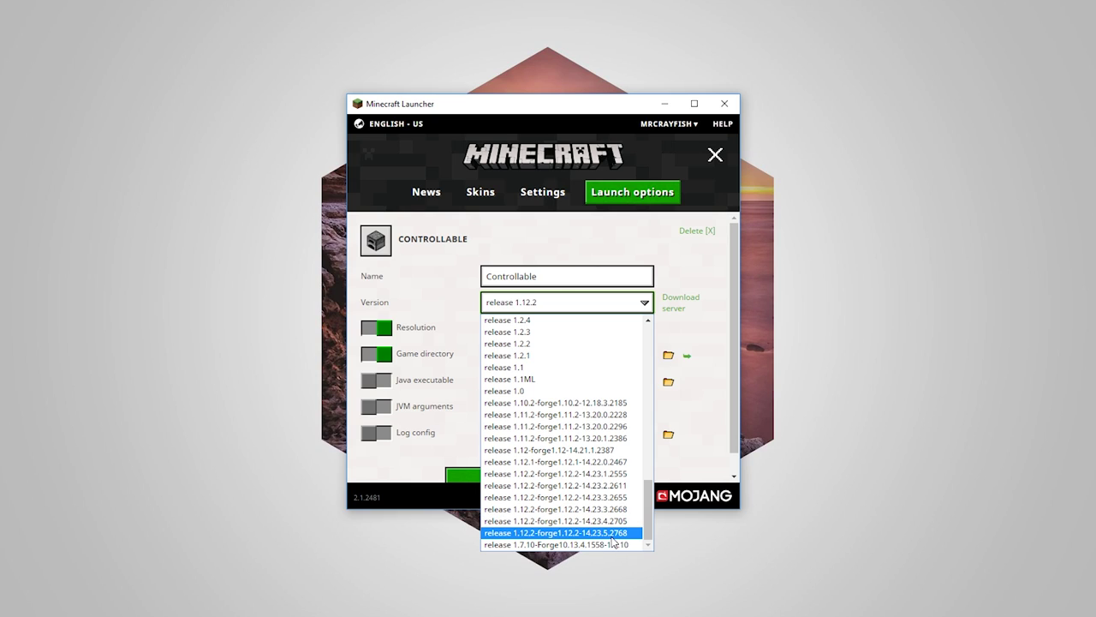
left_click(557, 533)
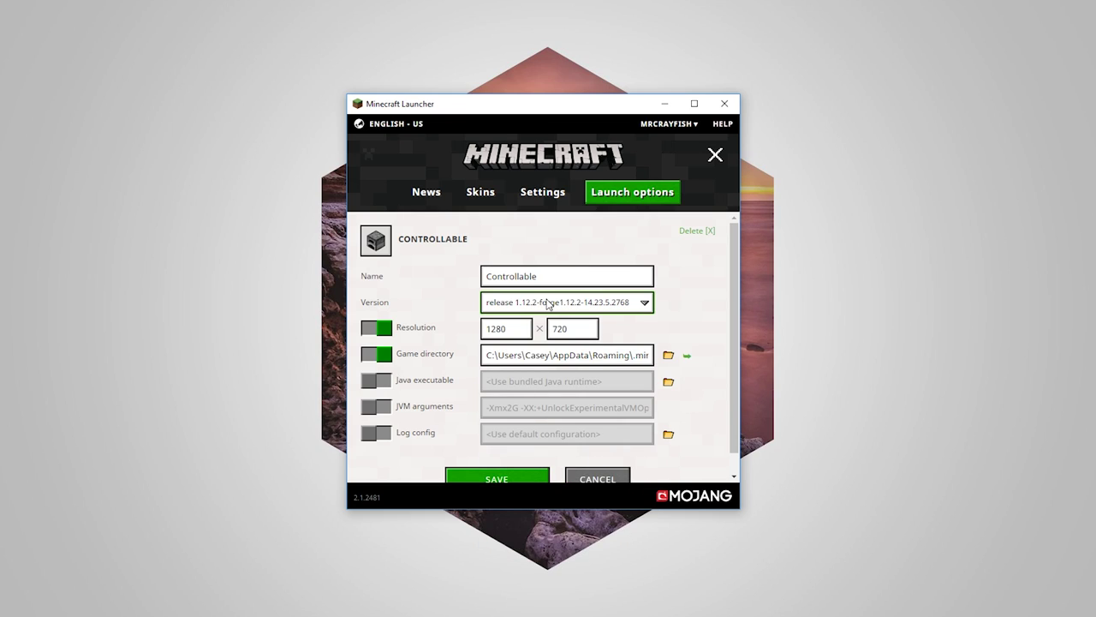
left_click(496, 481)
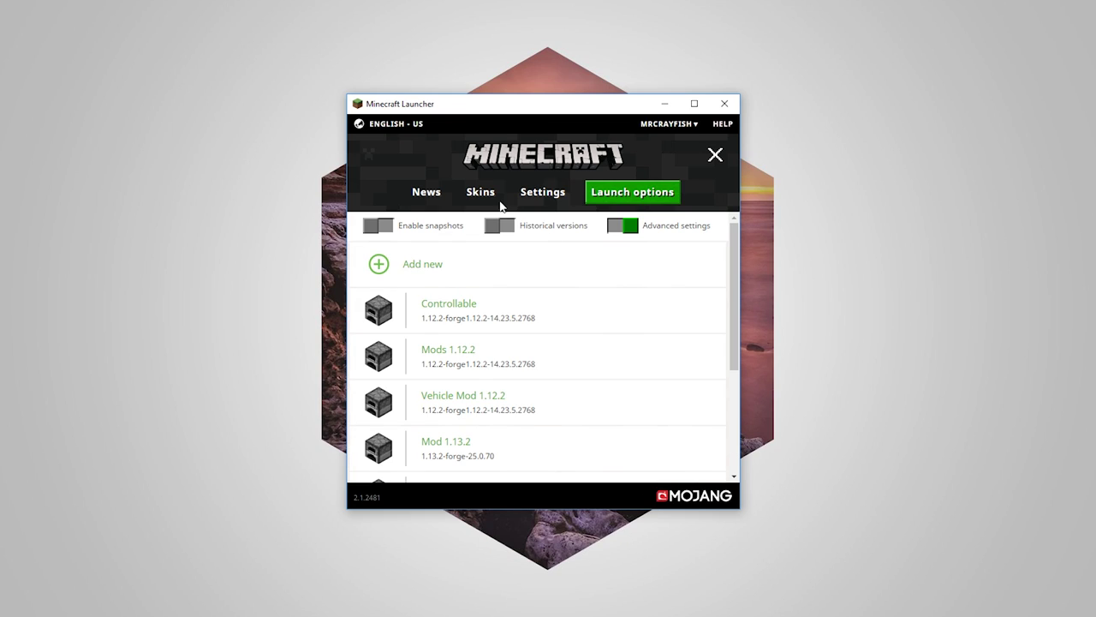
left_click(425, 197)
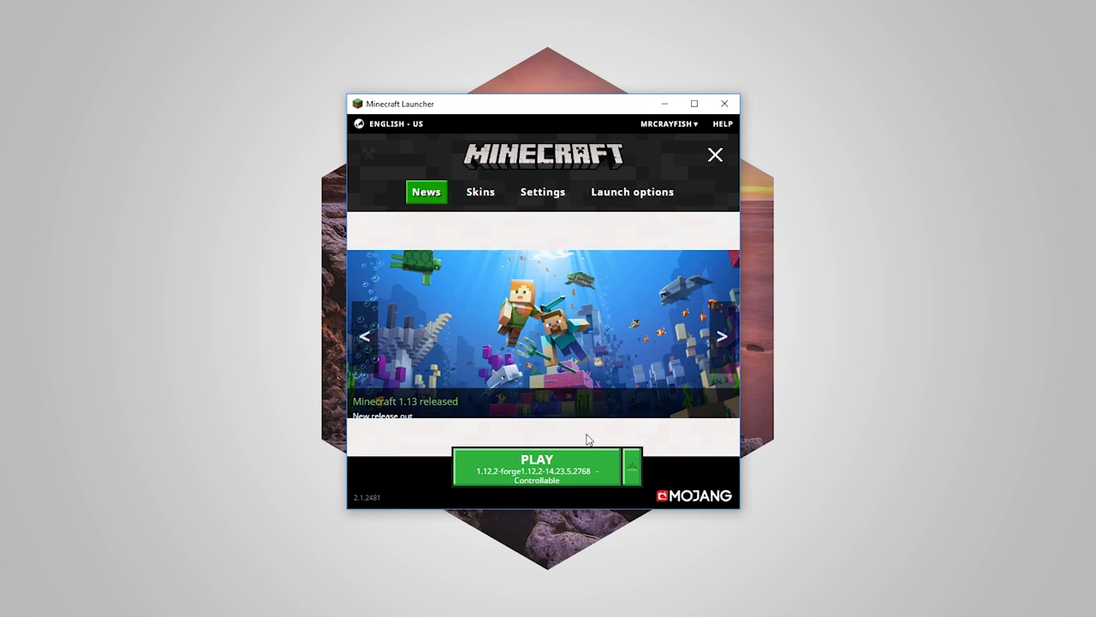
left_click(542, 476)
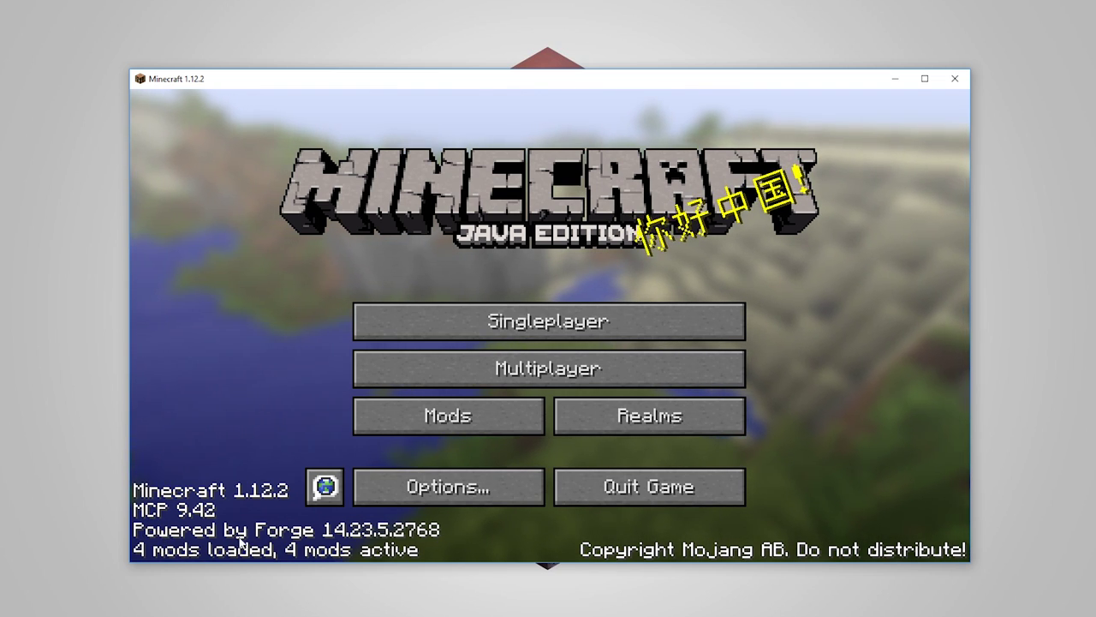
Step: Examine the Minecraft, Minecraft Coder Pack, Forge Mod Loader and Minecraft Forge entries in the game's mod list, and quit the game
left_click(445, 418)
scroll(373, 206, "down", 2)
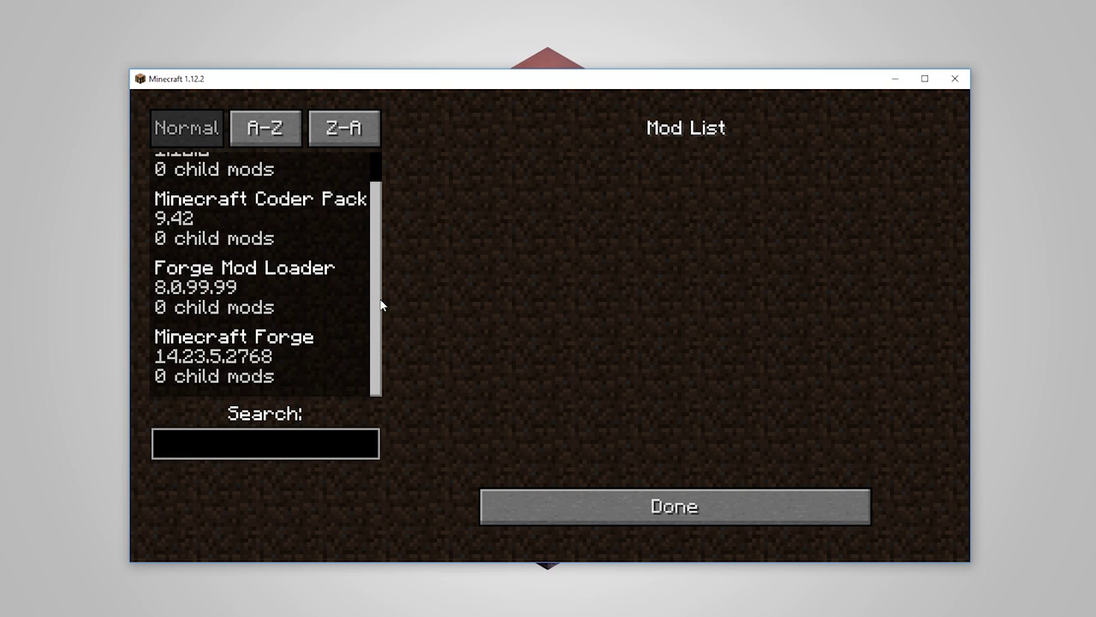
scroll(372, 206, "up", 2)
left_click(214, 190)
left_click(257, 258)
scroll(274, 326, "down", 1)
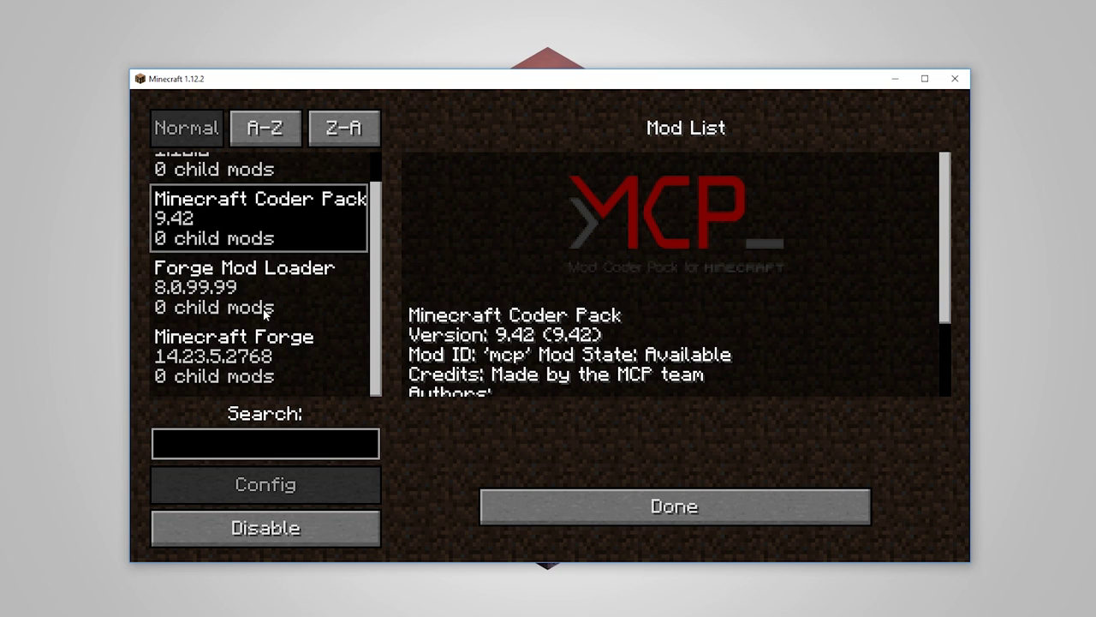
left_click(261, 364)
left_click(268, 295)
left_click(270, 244)
scroll(273, 244, "up", 1)
left_click(261, 190)
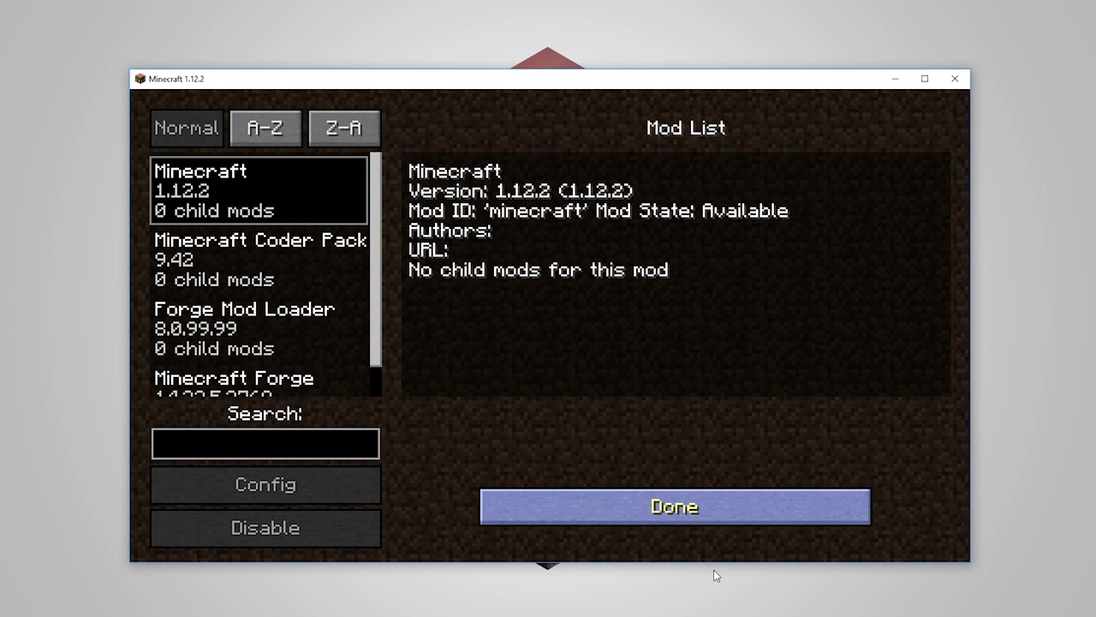
left_click(686, 507)
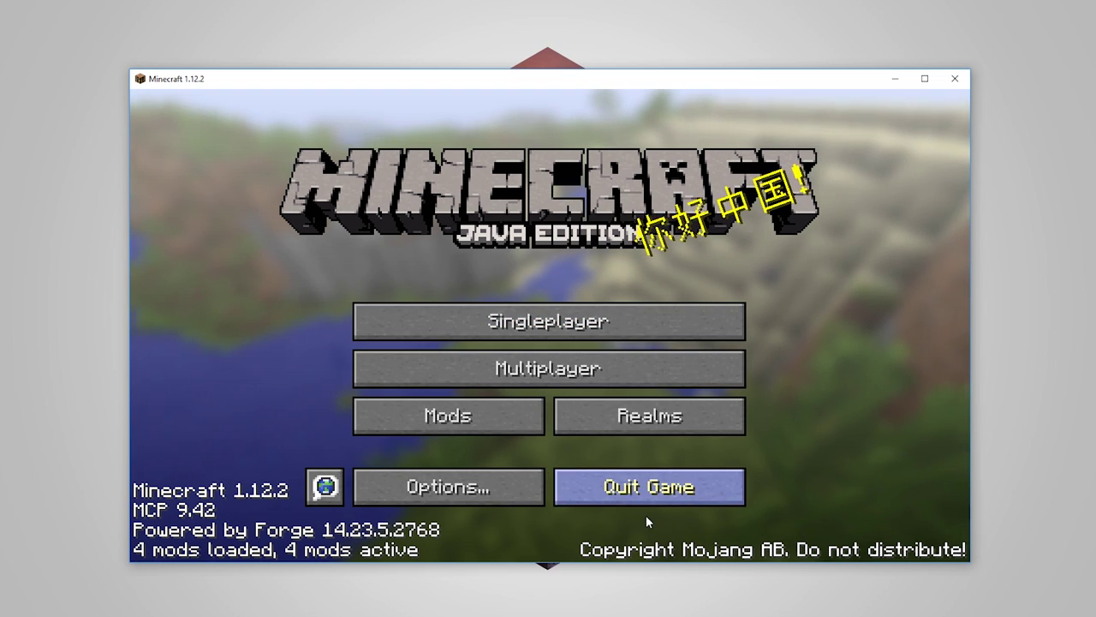
left_click(626, 486)
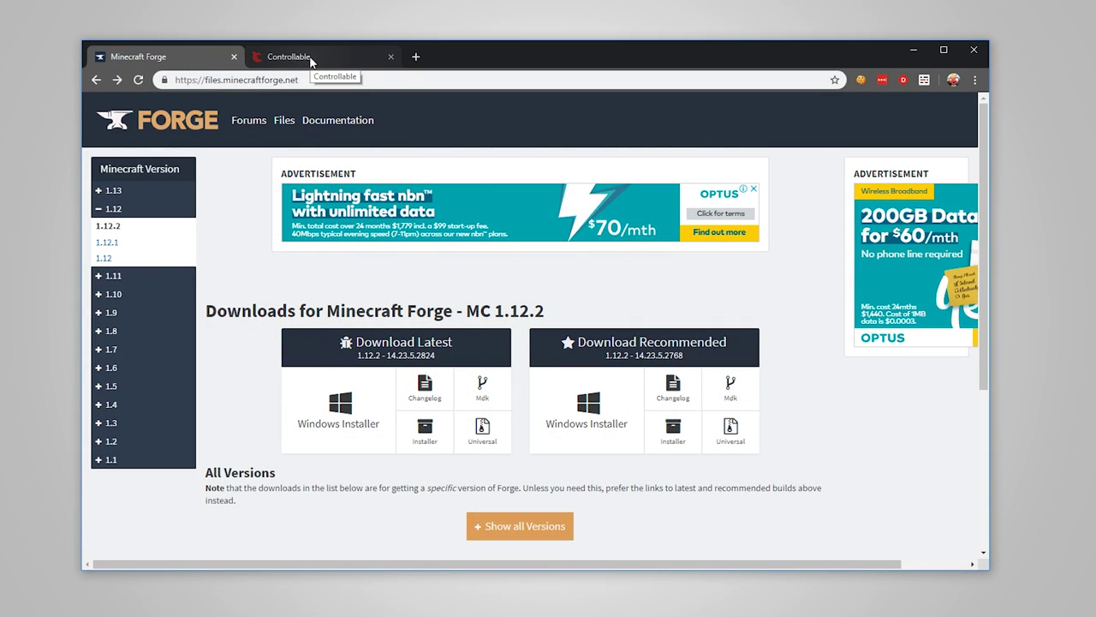
Step: Switch to the Controllable mod page in the browser and look through its address, About text, screenshots and 1.12.2 downloads section
left_click(312, 60)
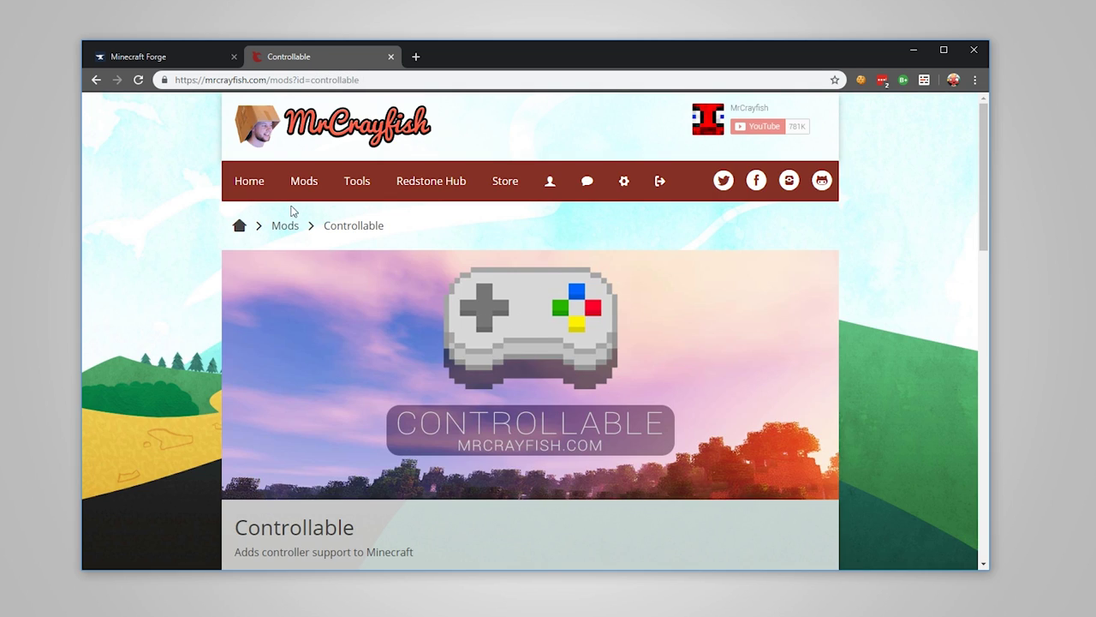
left_click_drag(358, 80, 129, 77)
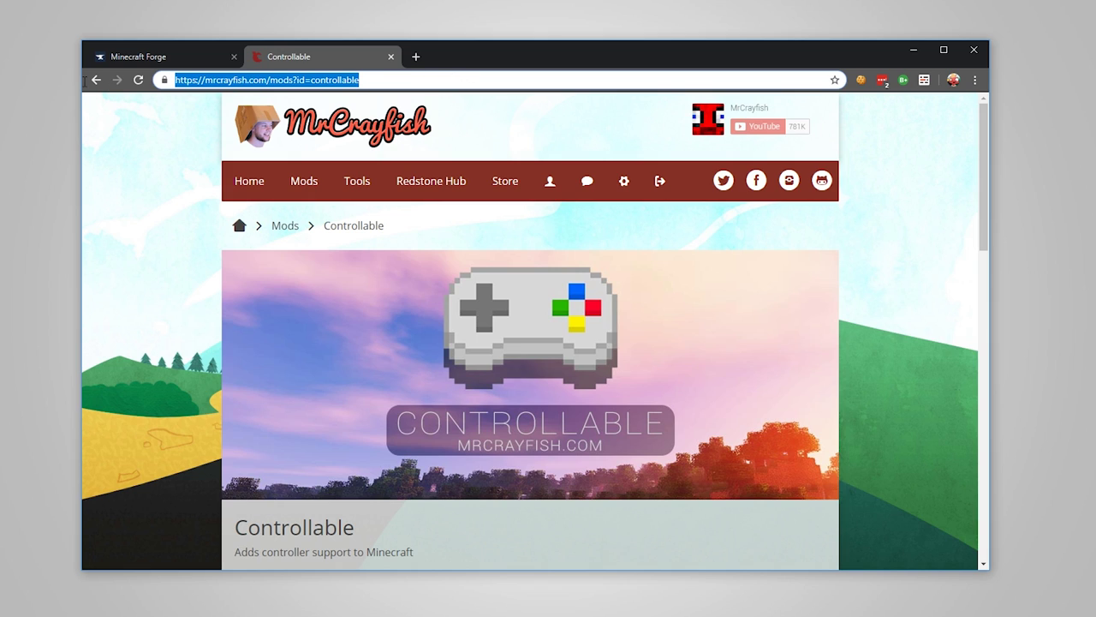
left_click(84, 80)
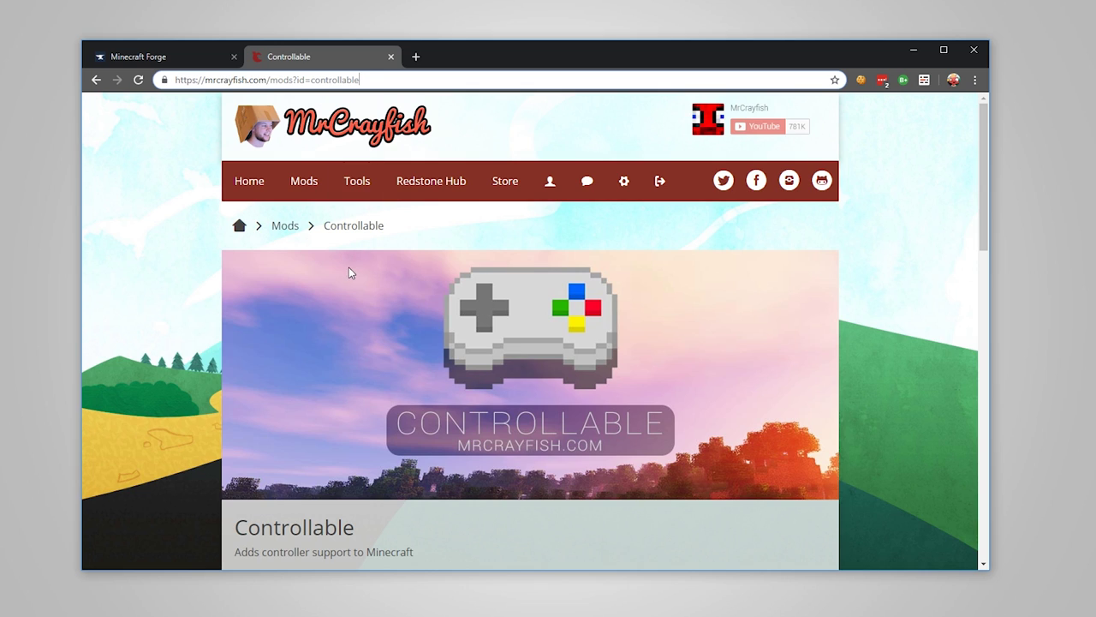
scroll(228, 282, "down", 5)
scroll(649, 333, "up", 5)
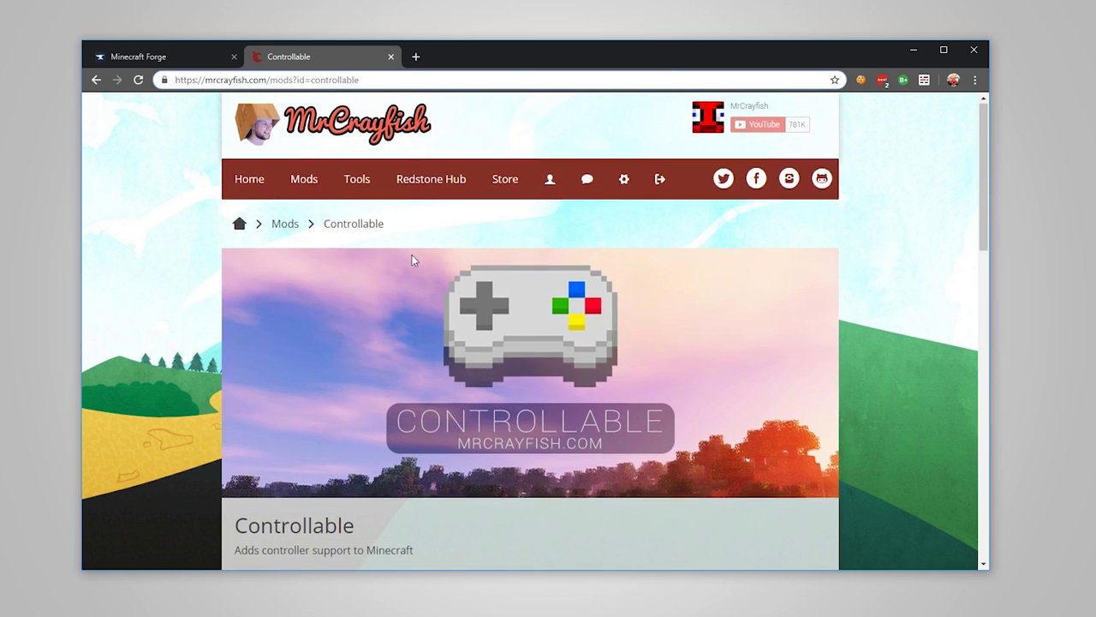
scroll(412, 256, "down", 5)
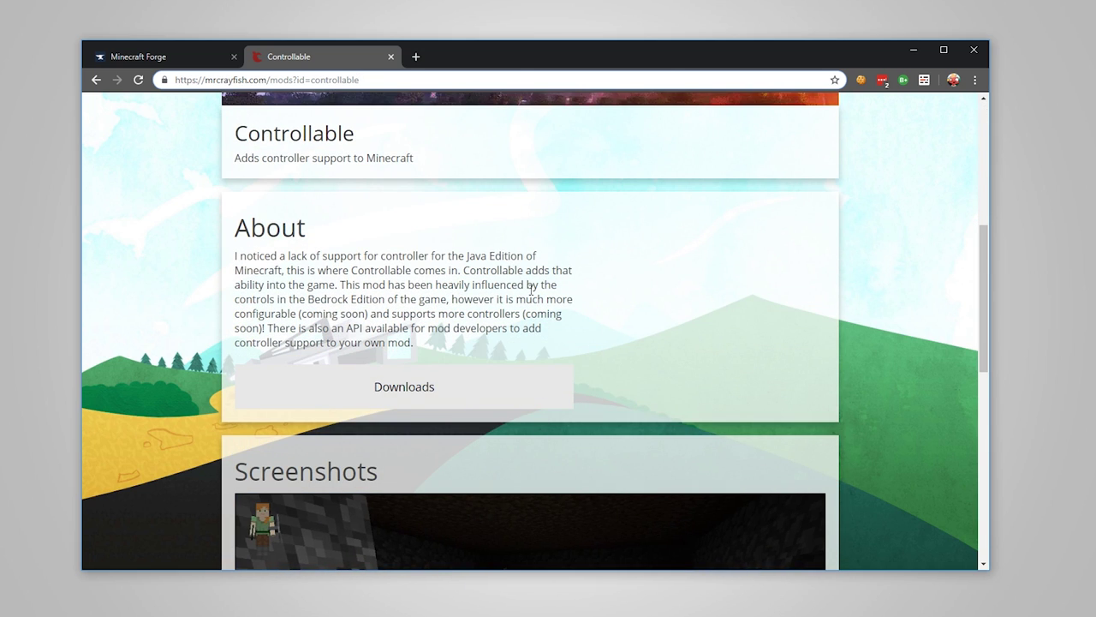
scroll(514, 286, "up", 5)
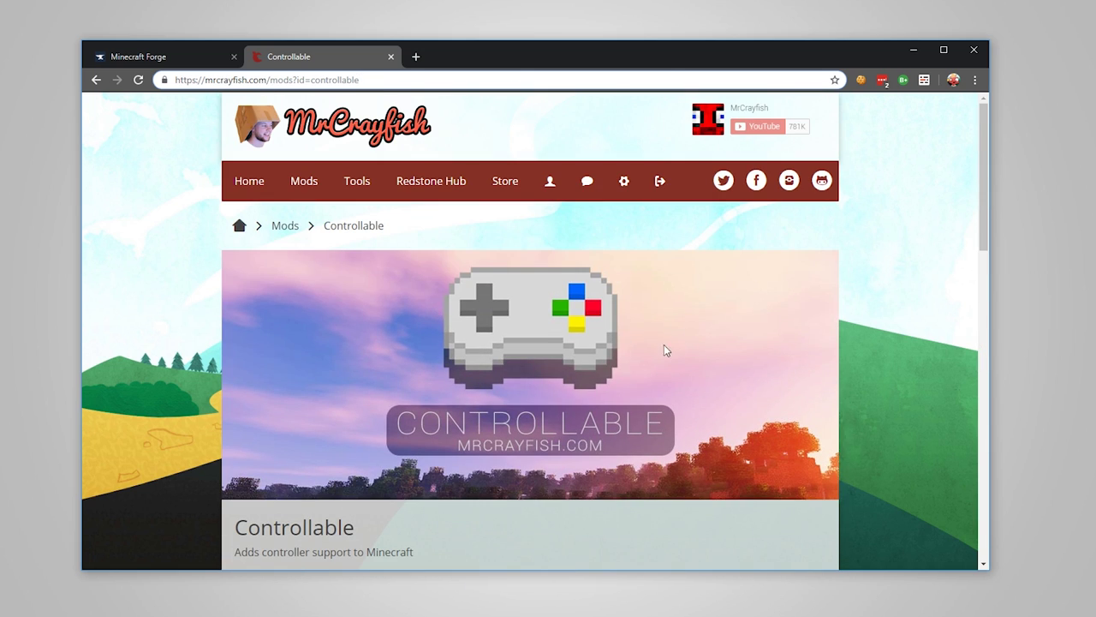
scroll(660, 385, "down", 9)
scroll(497, 260, "up", 5)
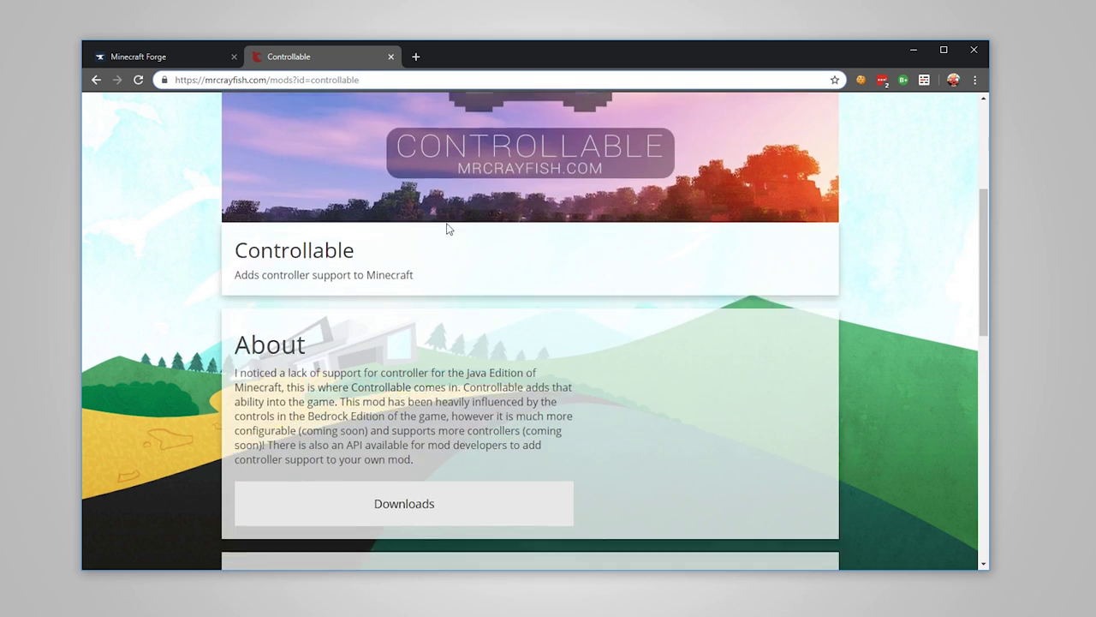
scroll(463, 229, "down", 5)
scroll(513, 300, "up", 2)
scroll(548, 342, "down", 3)
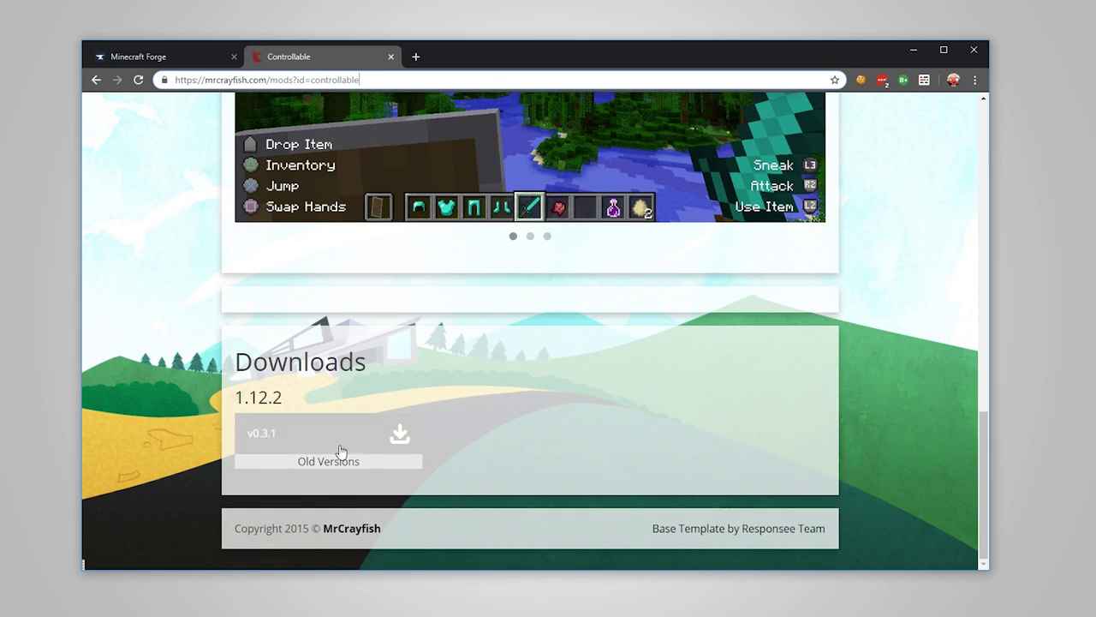
left_click_drag(227, 361, 323, 366)
left_click(379, 391)
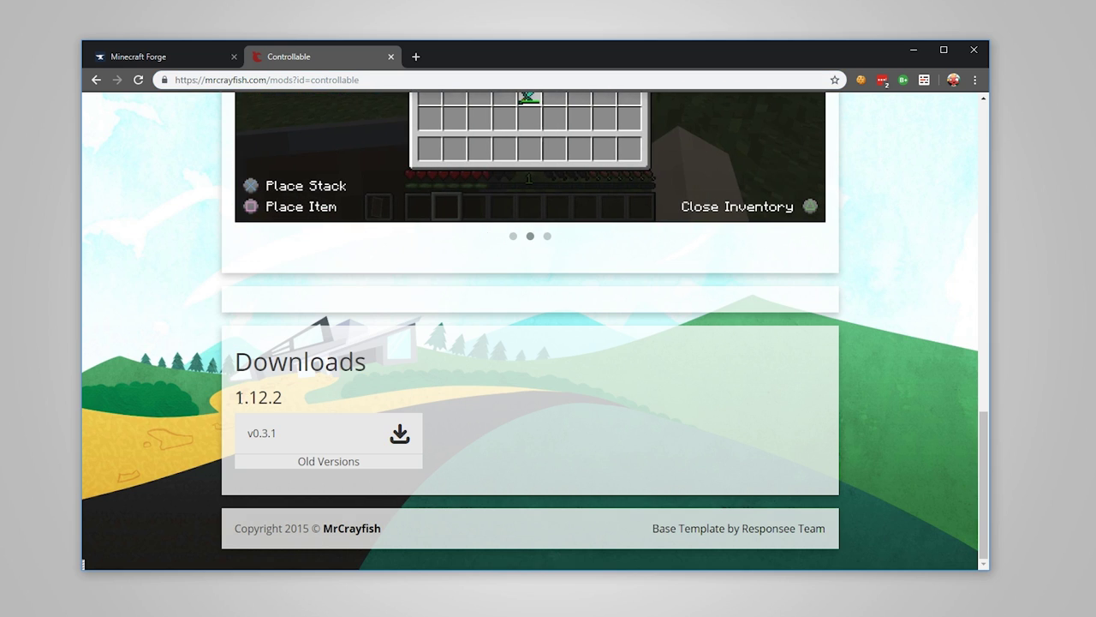
left_click_drag(232, 398, 292, 404)
left_click(341, 480)
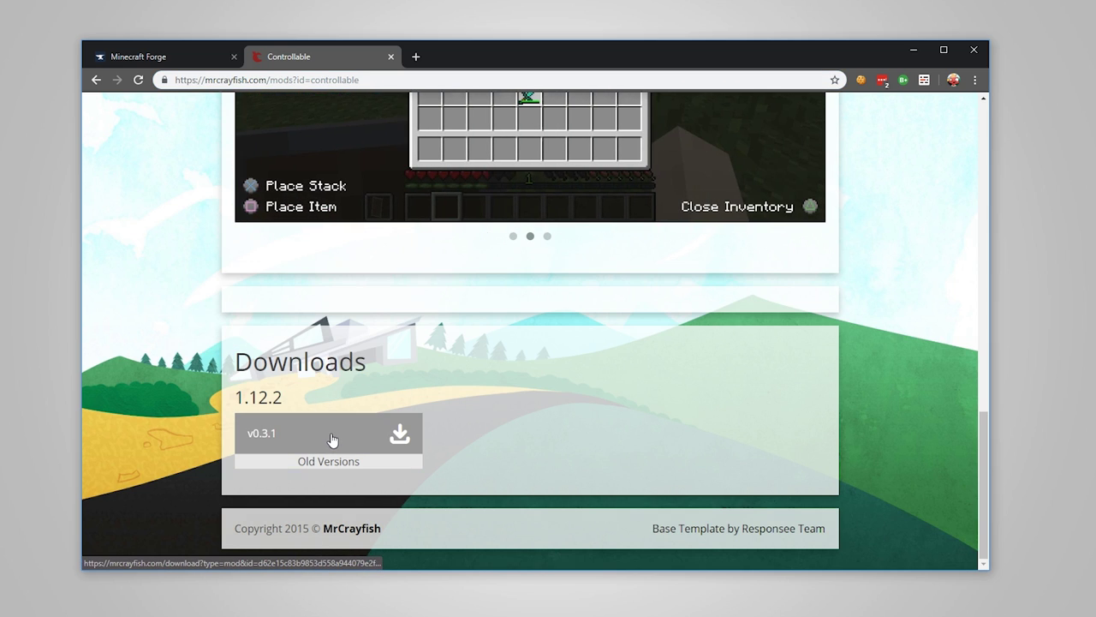
Step: Download Controllable v0.3.1 for 1.12.2, keep the jar, place it on the desktop, and minimize the browser
left_click(332, 440)
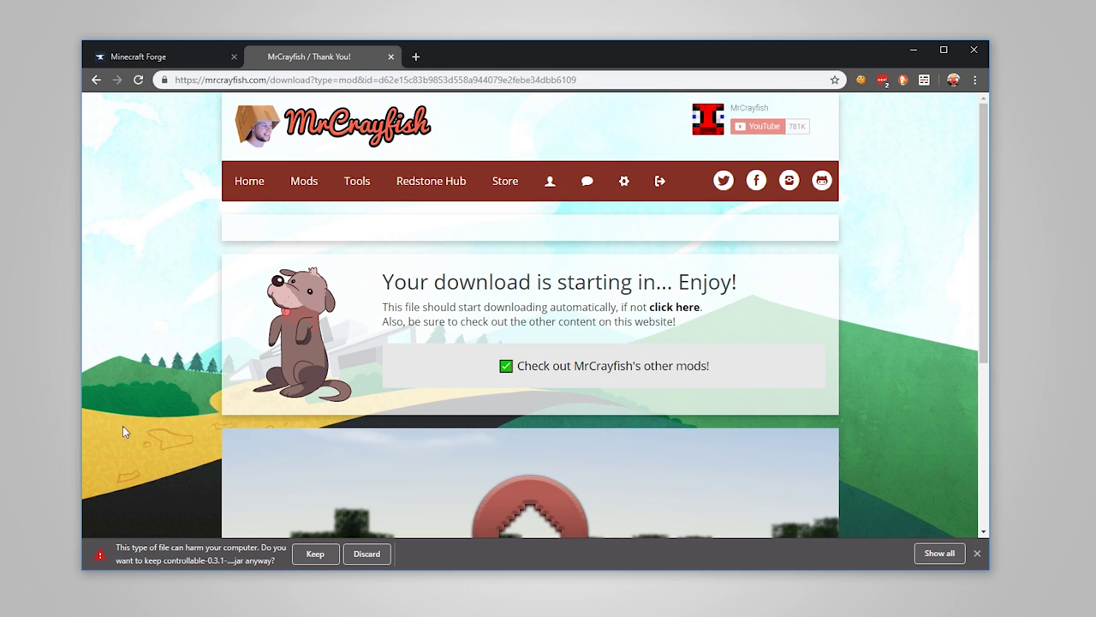
left_click(314, 554)
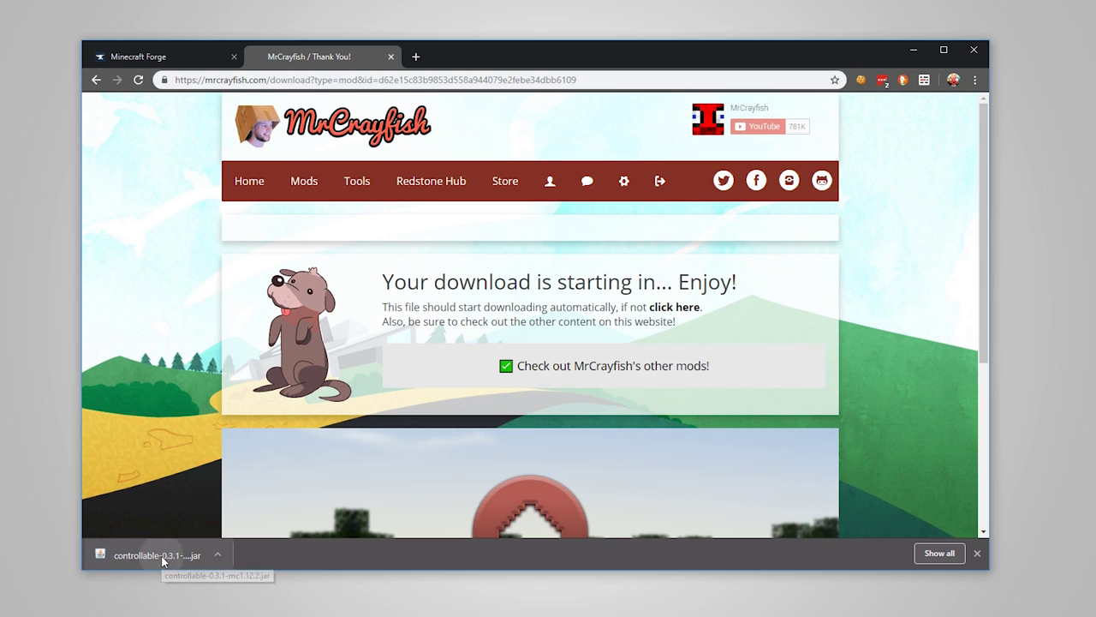
left_click_drag(150, 555, 276, 135)
left_click(913, 50)
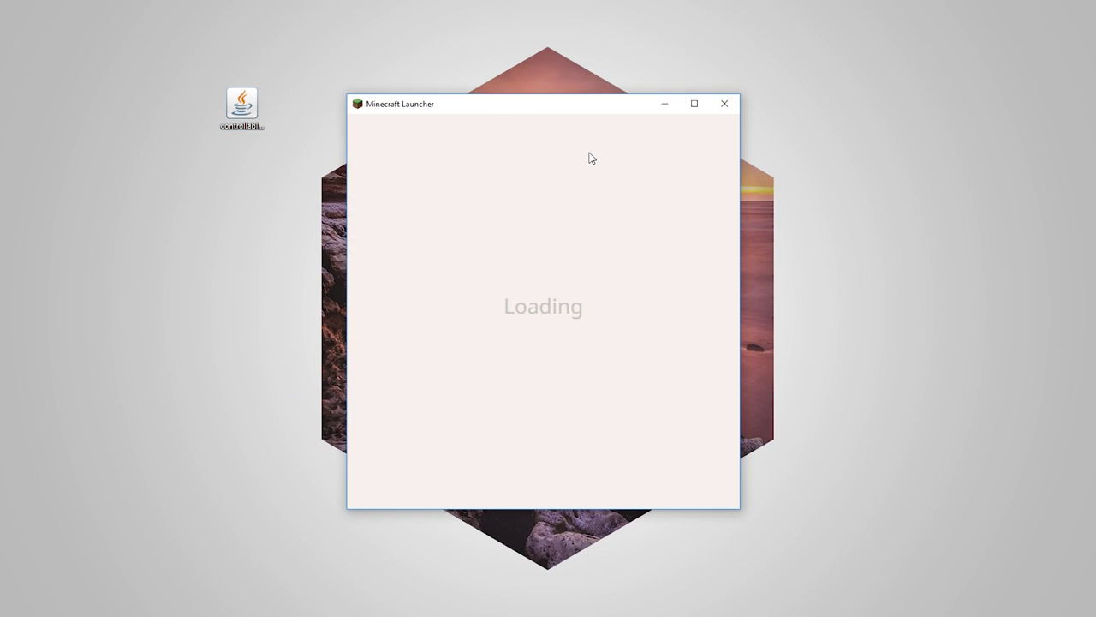
left_click(241, 108)
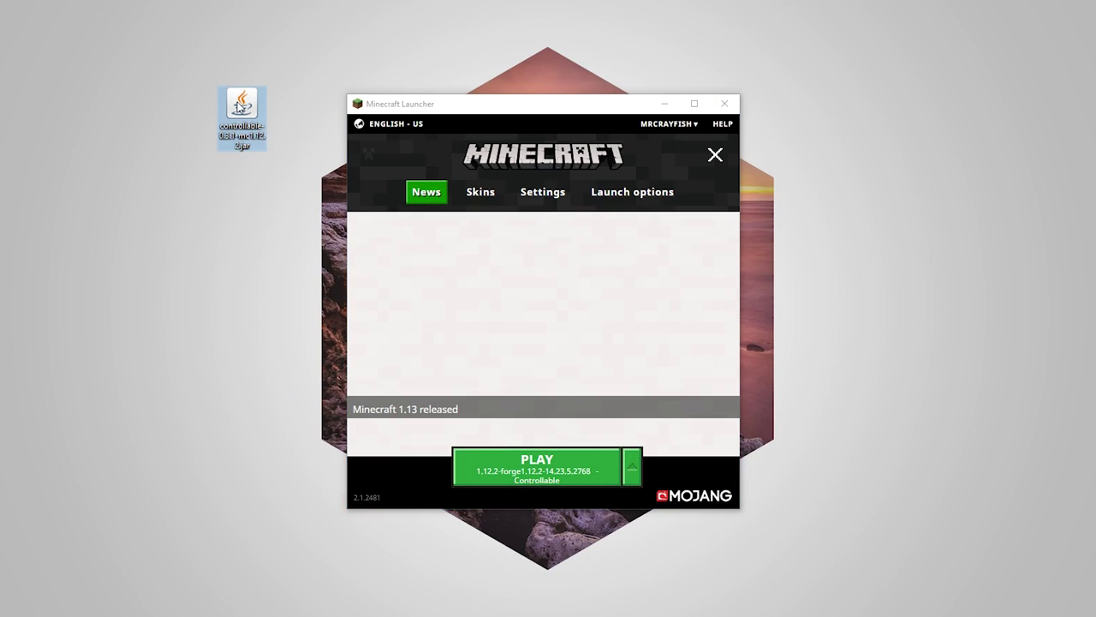
Step: Open the Controllable profile's game directory from the Minecraft Launcher and go into its mods folder, keeping the desktop jar in view
left_click(632, 191)
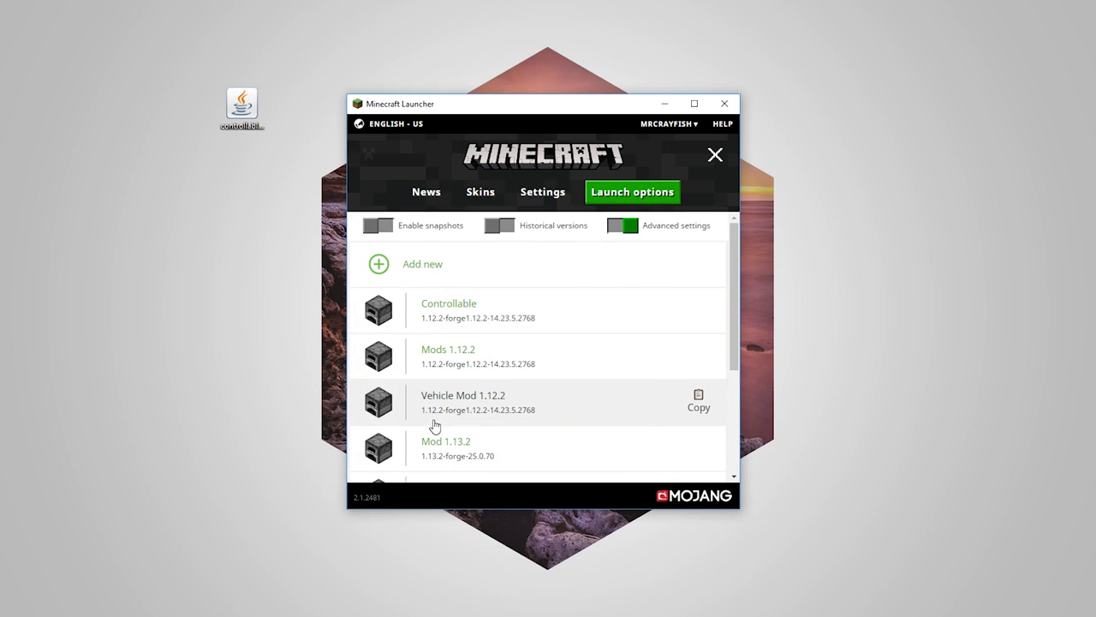
left_click(425, 192)
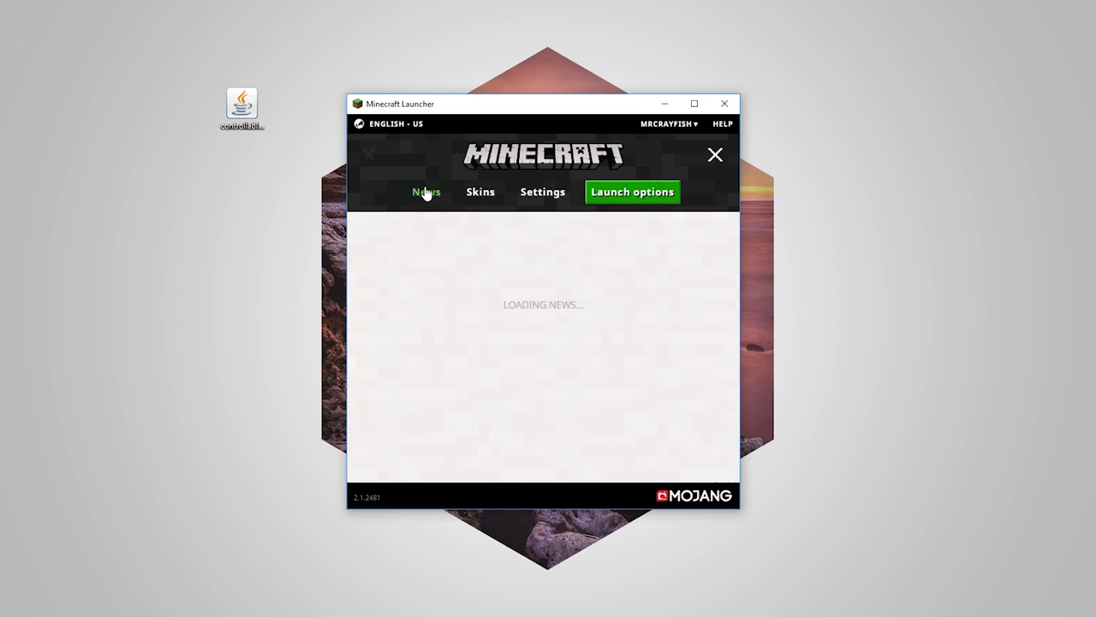
left_click(641, 192)
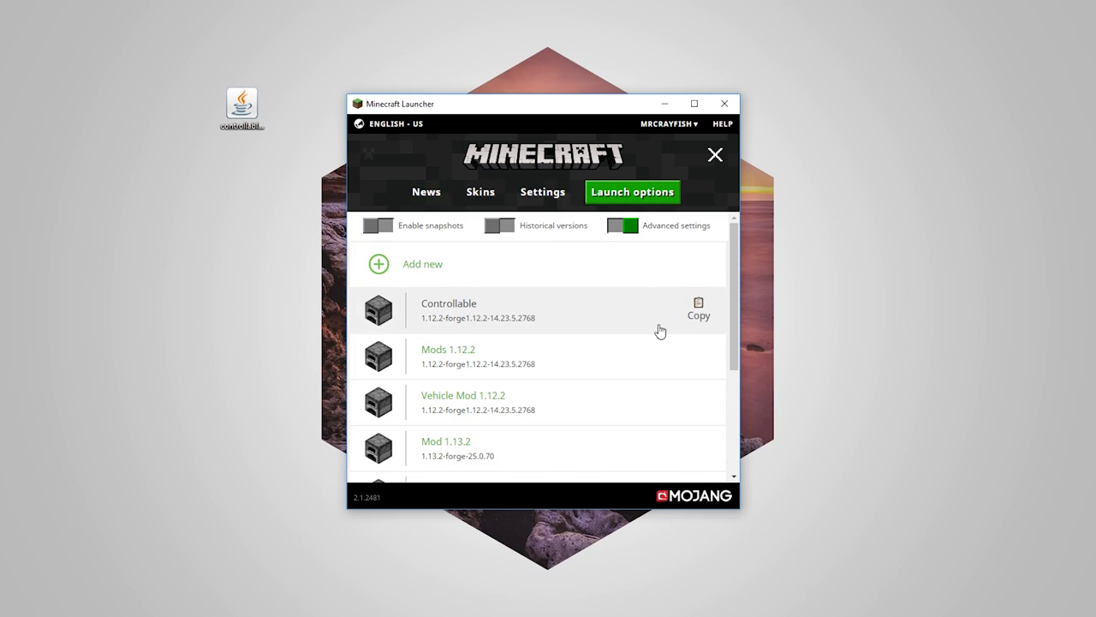
left_click(472, 319)
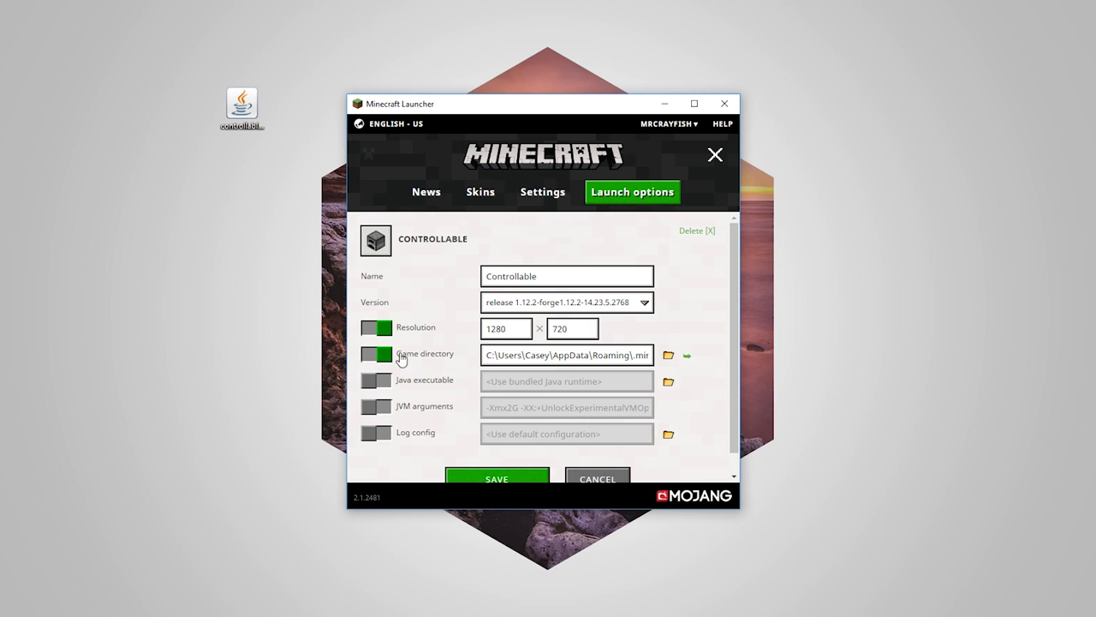
left_click(688, 358)
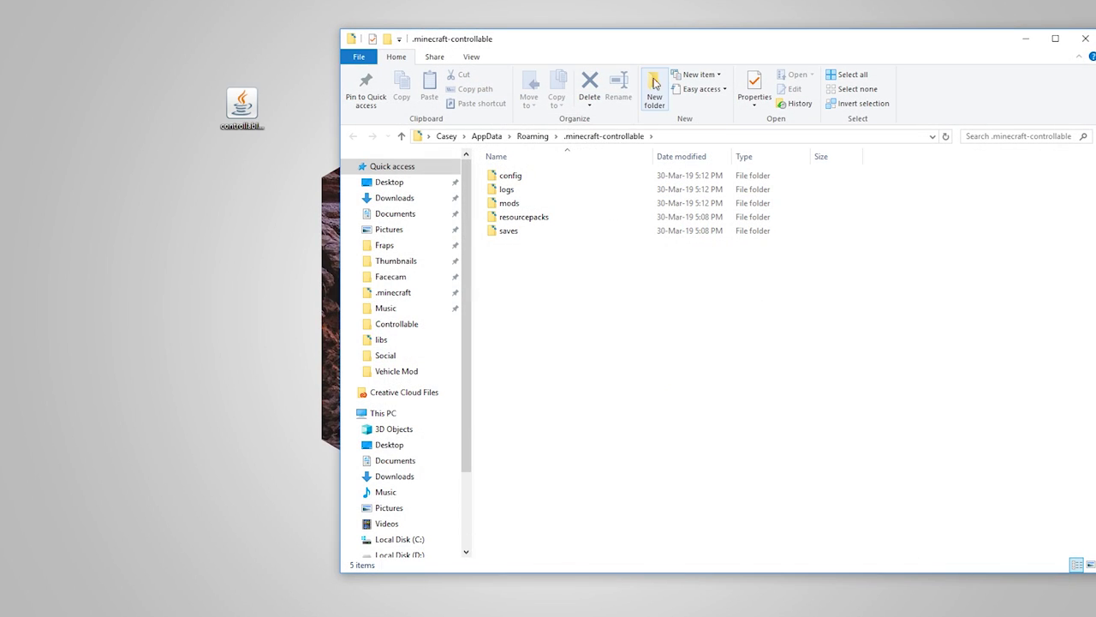
left_click_drag(625, 54, 588, 59)
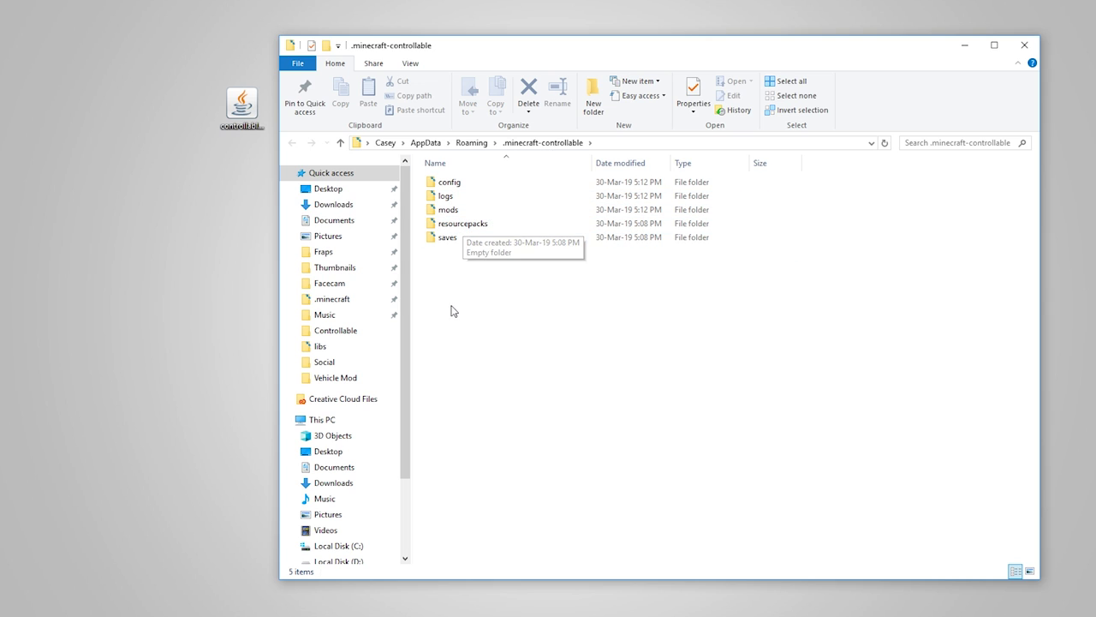
double_click(462, 215)
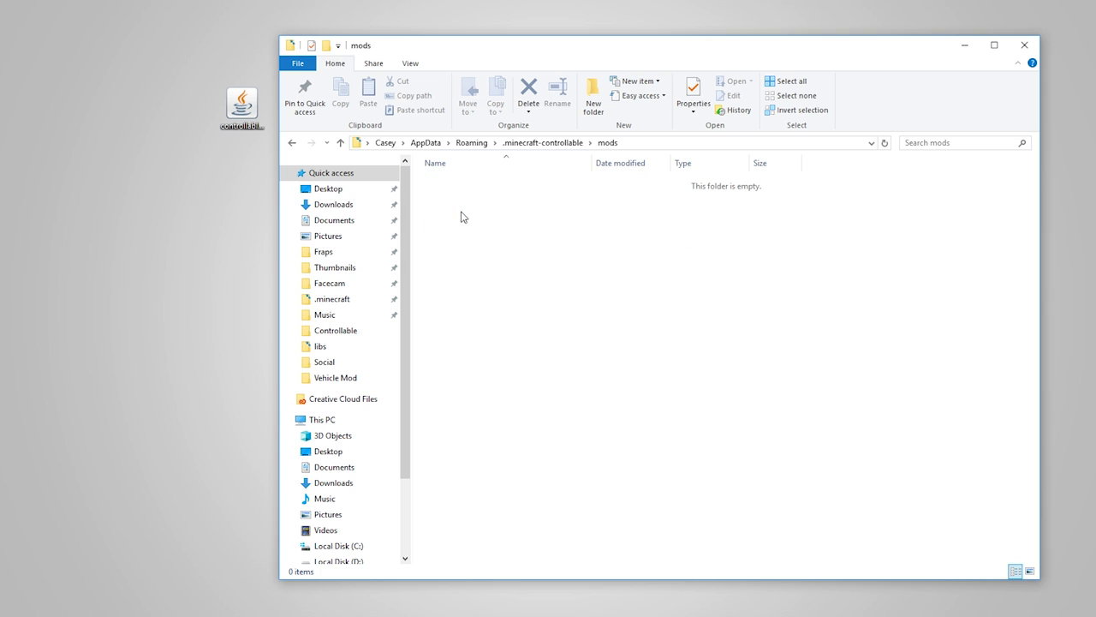
Step: Move controllable-0.3.1-mc1.12.2.jar from the desktop into the Controllable profile's mods folder and close the folder window
left_click_drag(244, 103, 525, 300)
left_click(516, 274)
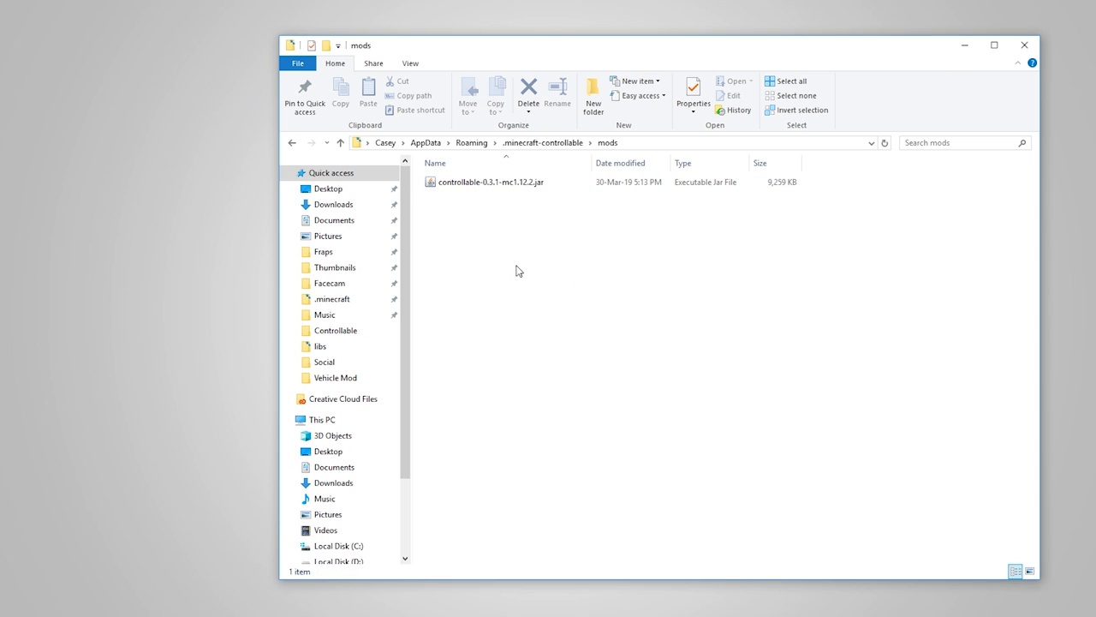
left_click(1029, 42)
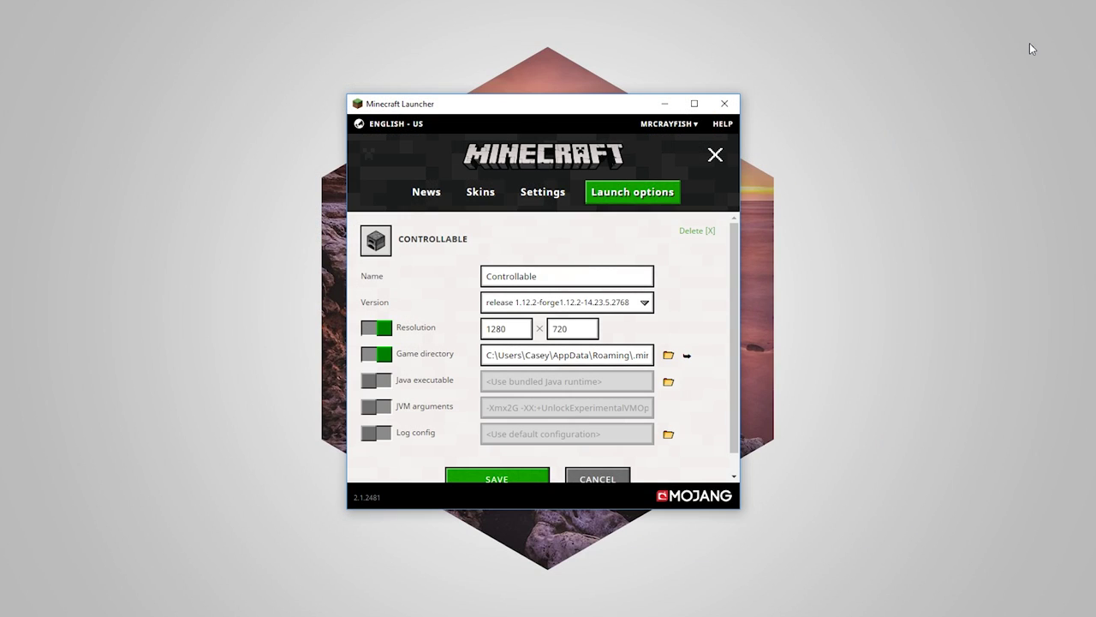
Step: Save the Controllable launch profile and go to the launcher's News page
left_click(490, 480)
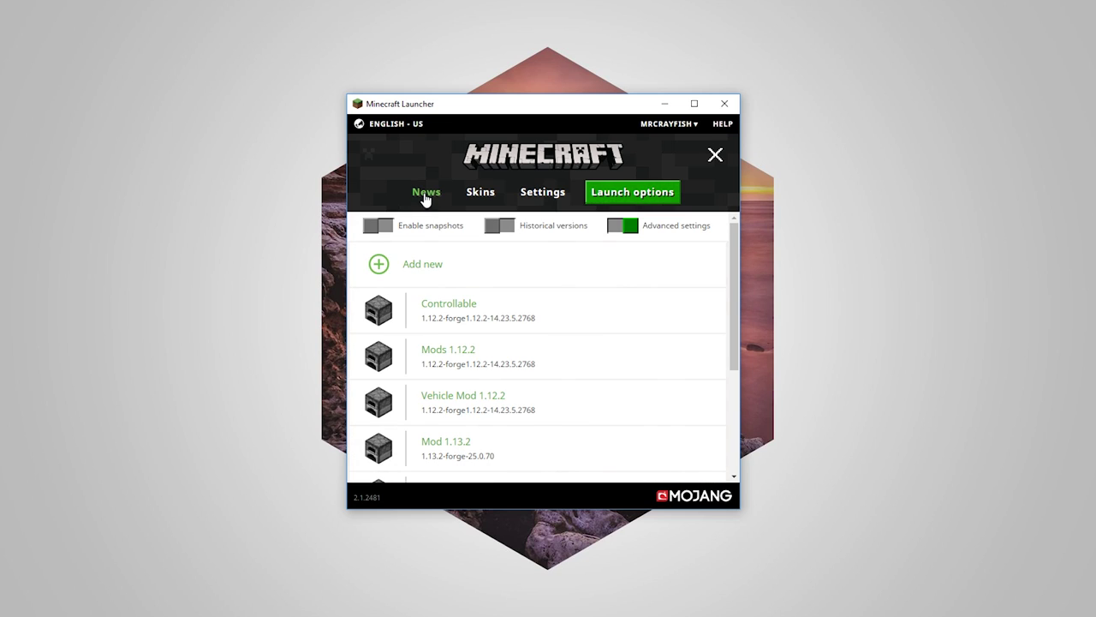
left_click(425, 196)
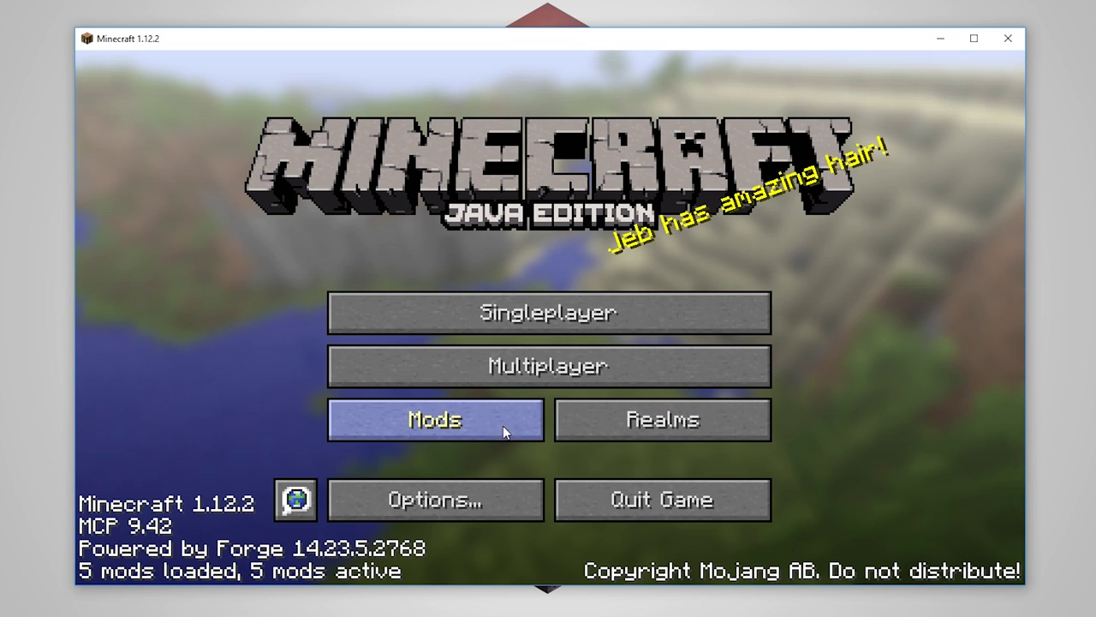
Step: Examine the Controllable entry in the game's mod list and return to the title screen
left_click(446, 431)
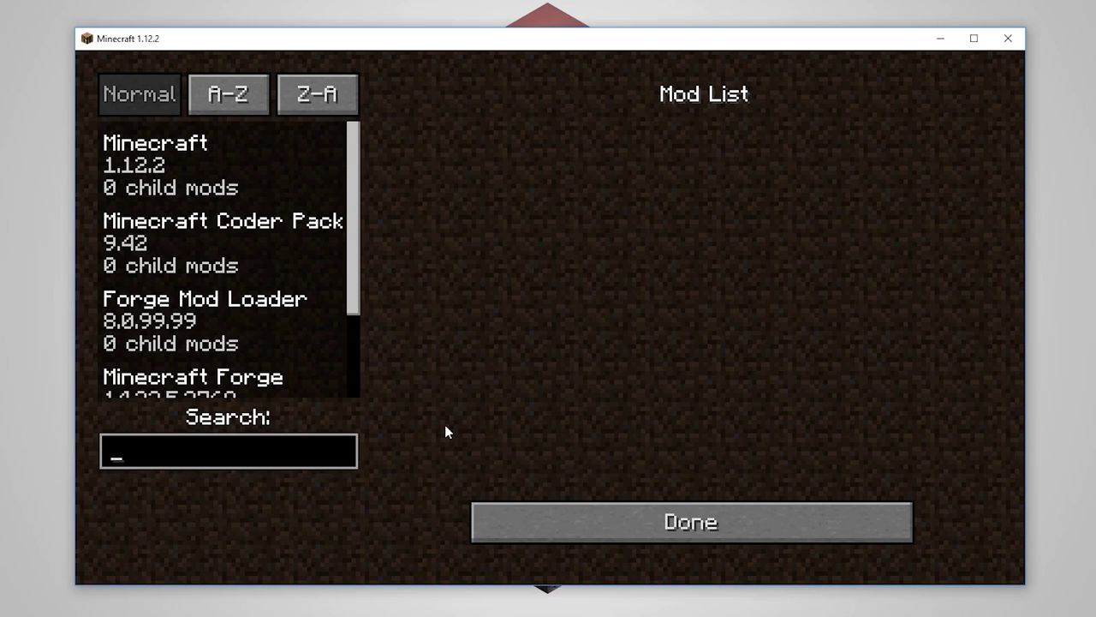
scroll(261, 222, "down", 3)
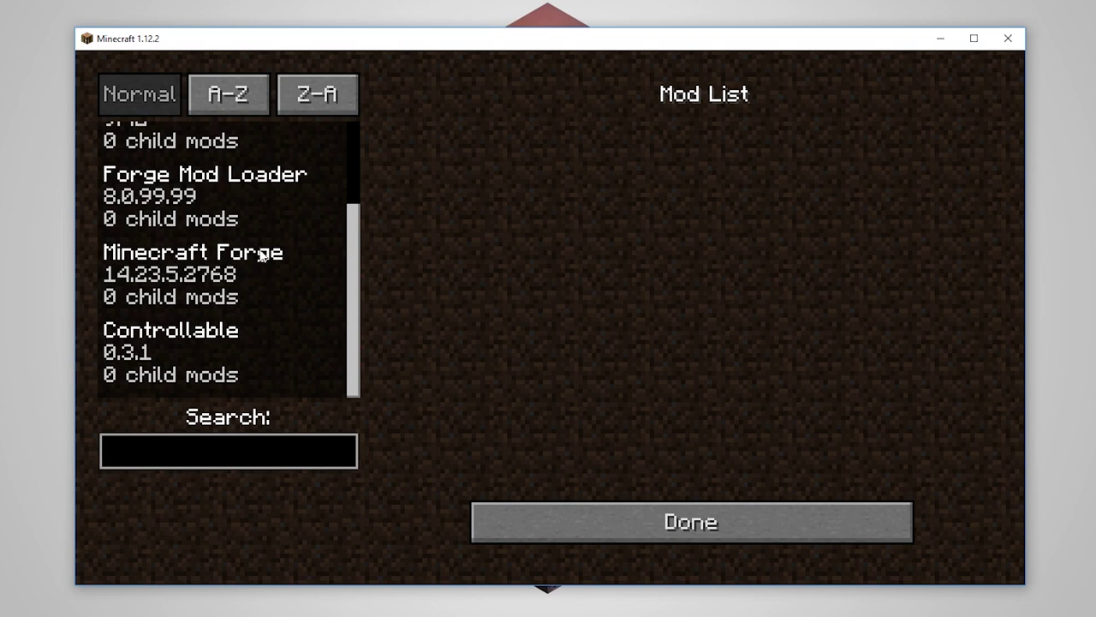
left_click(184, 360)
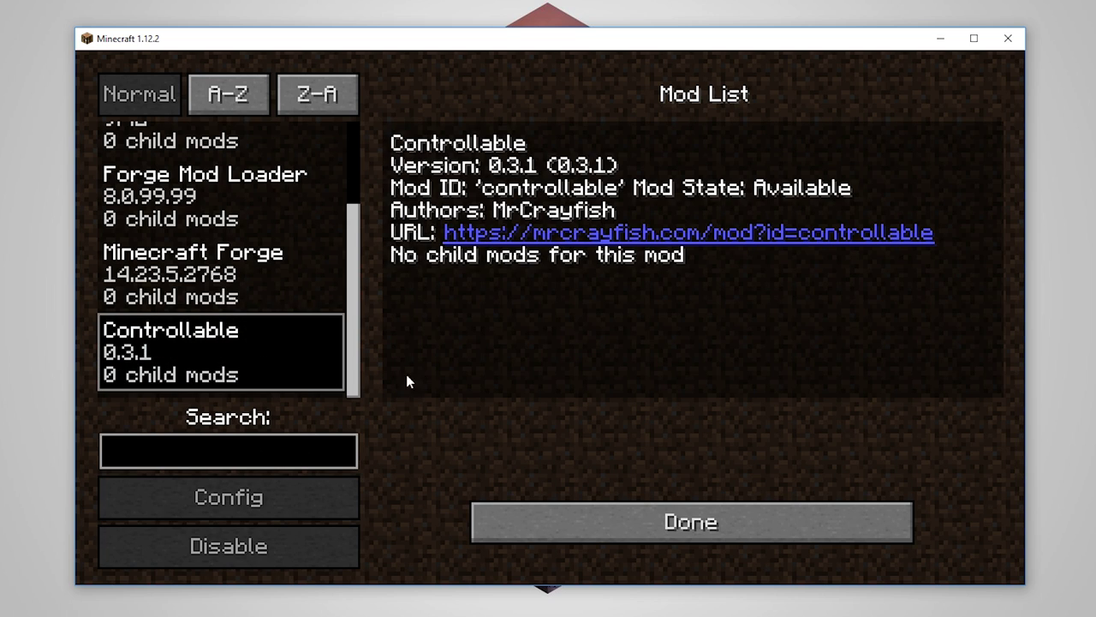
left_click(610, 521)
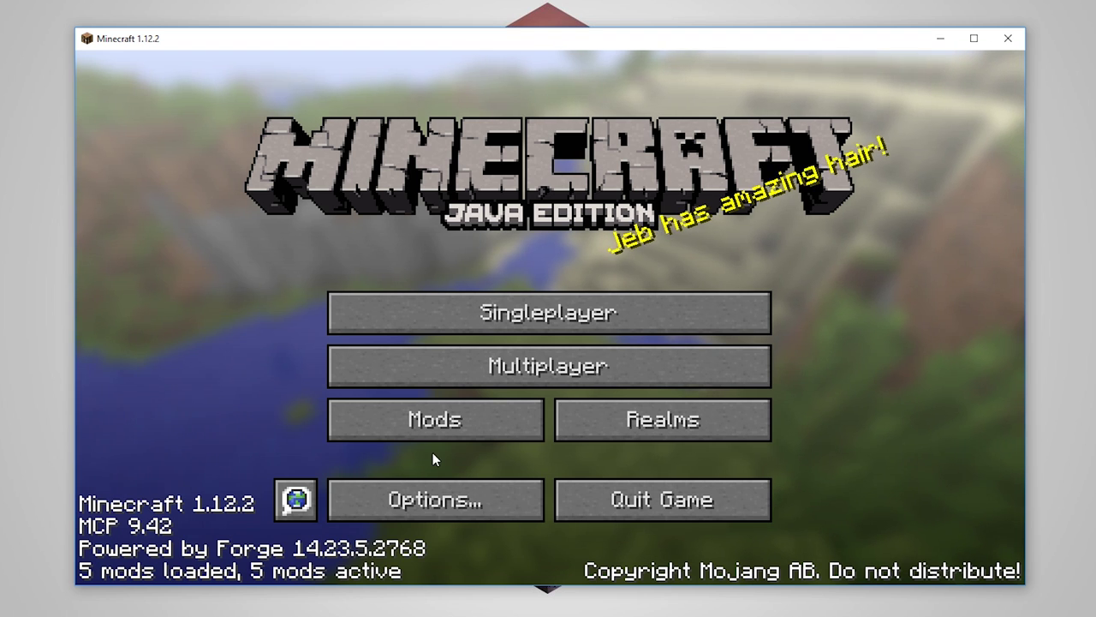
Step: Choose the PS4 Controller as the active controller in the game's controller options
left_click(422, 507)
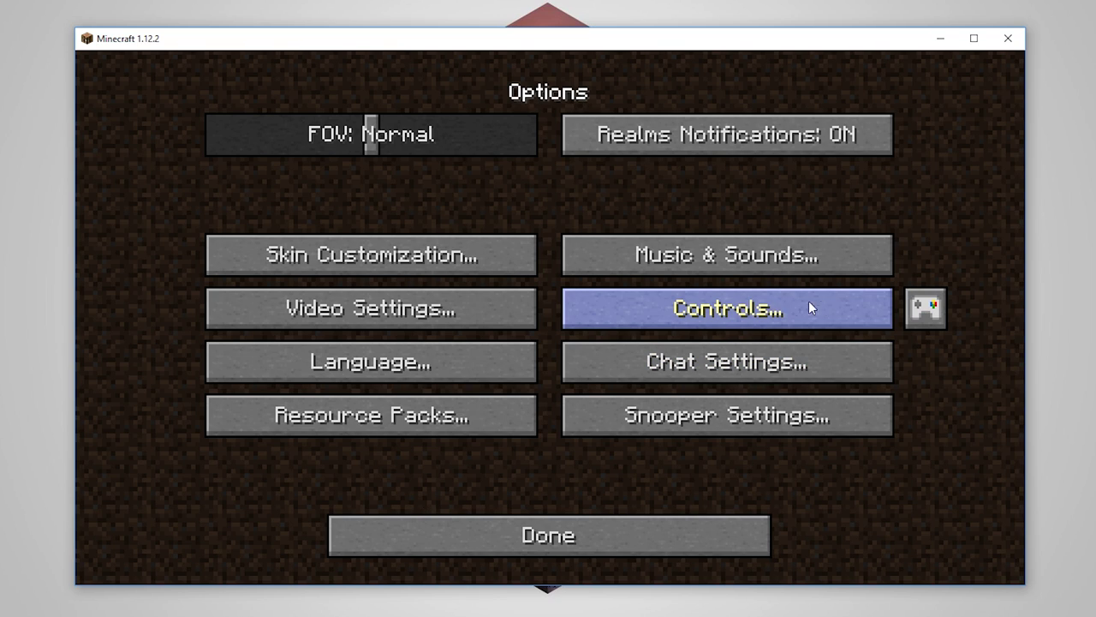
left_click(921, 324)
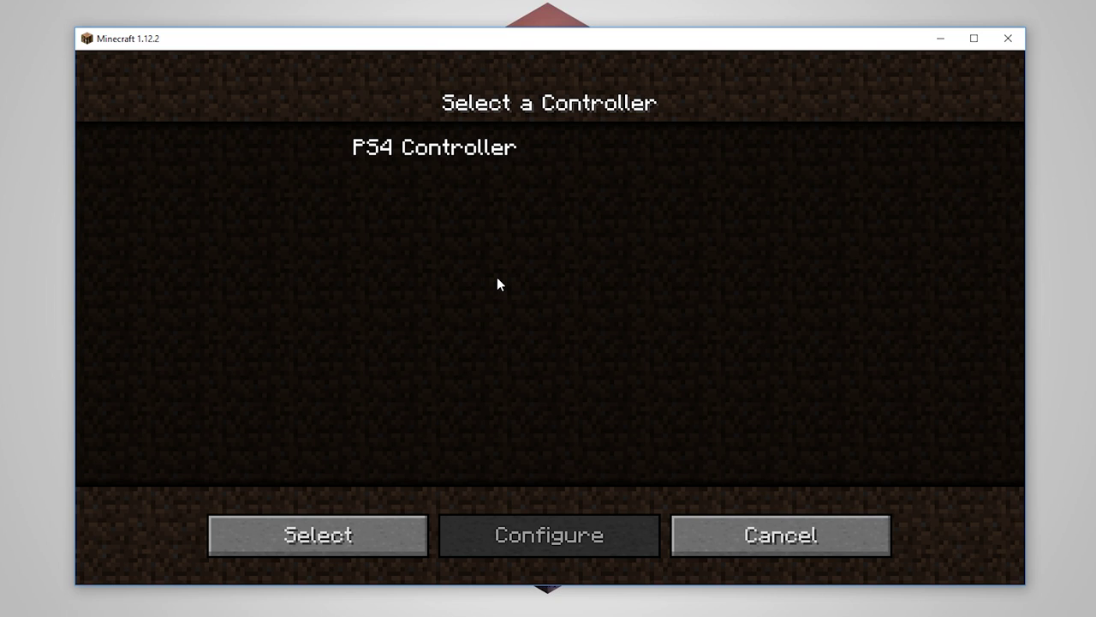
left_click(411, 155)
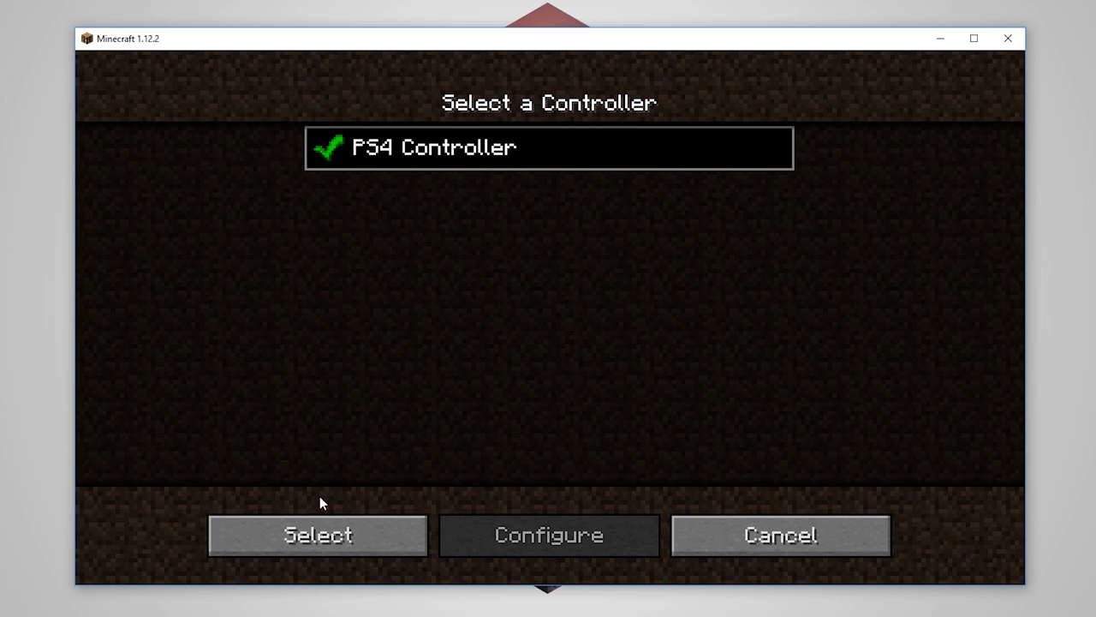
left_click(325, 542)
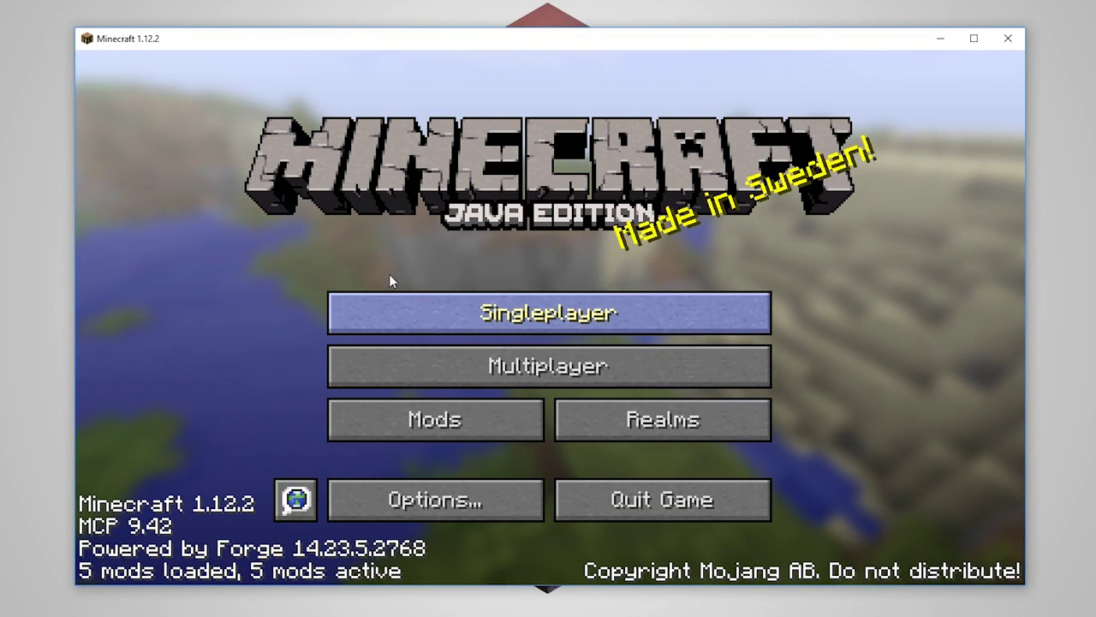
Step: Start setting up a new singleplayer world and set its game mode to Creative
left_click(463, 315)
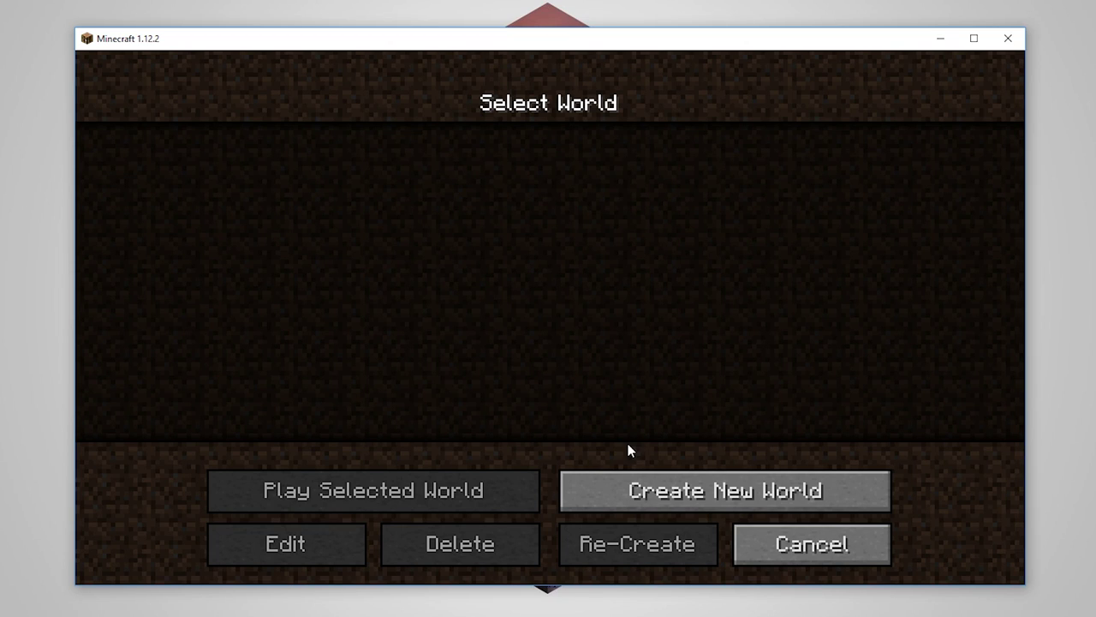
left_click(665, 498)
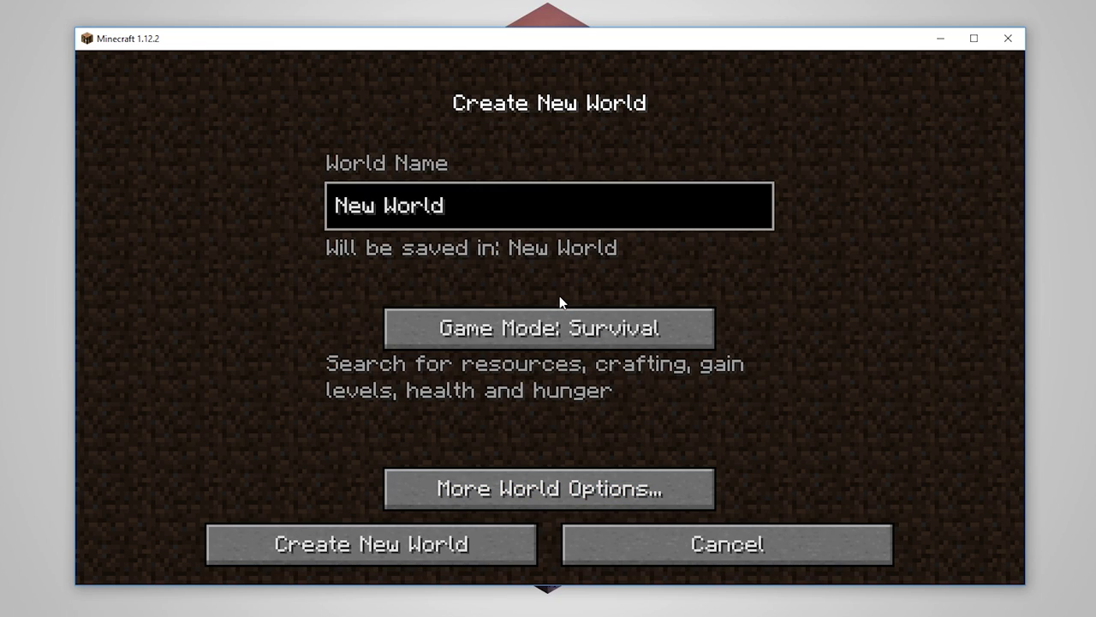
left_click(559, 324)
left_click(559, 325)
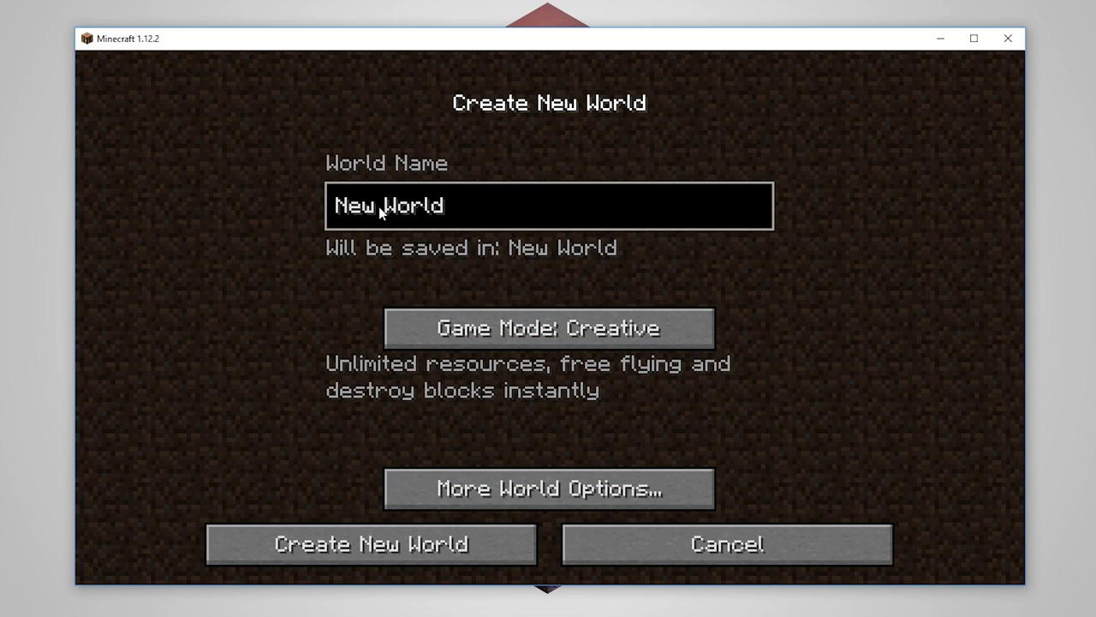
Step: Name the new world "Test World" and create it
key("ctrl+a")
type("Test WOrl")
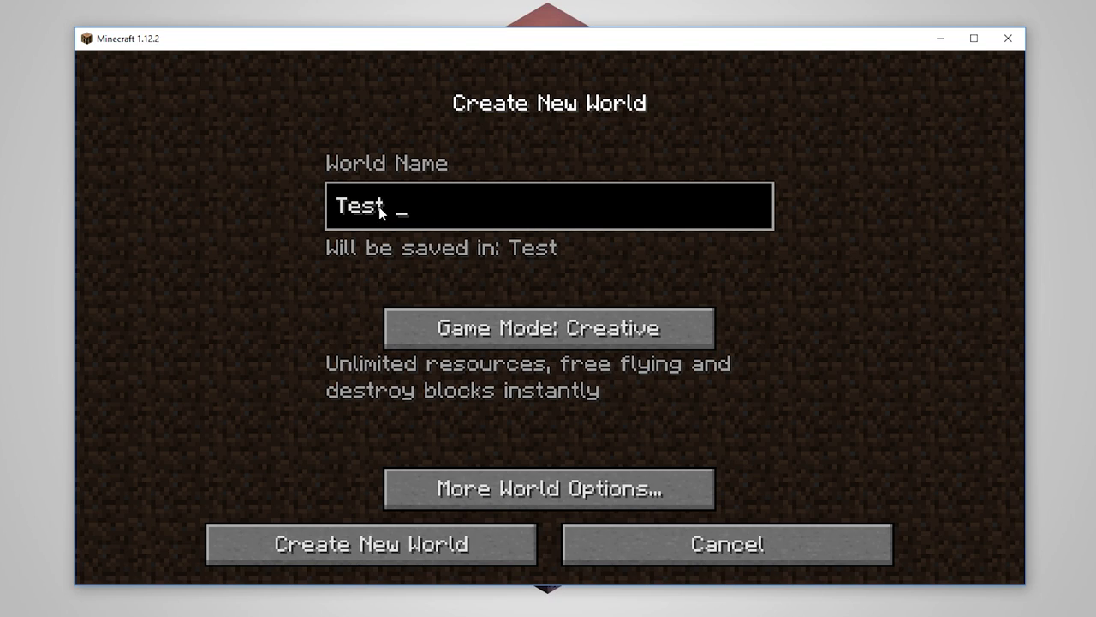
type("d")
key("BackSpace")
key("BackSpace")
key("BackSpace")
key("BackSpace")
type("orld")
left_click(426, 545)
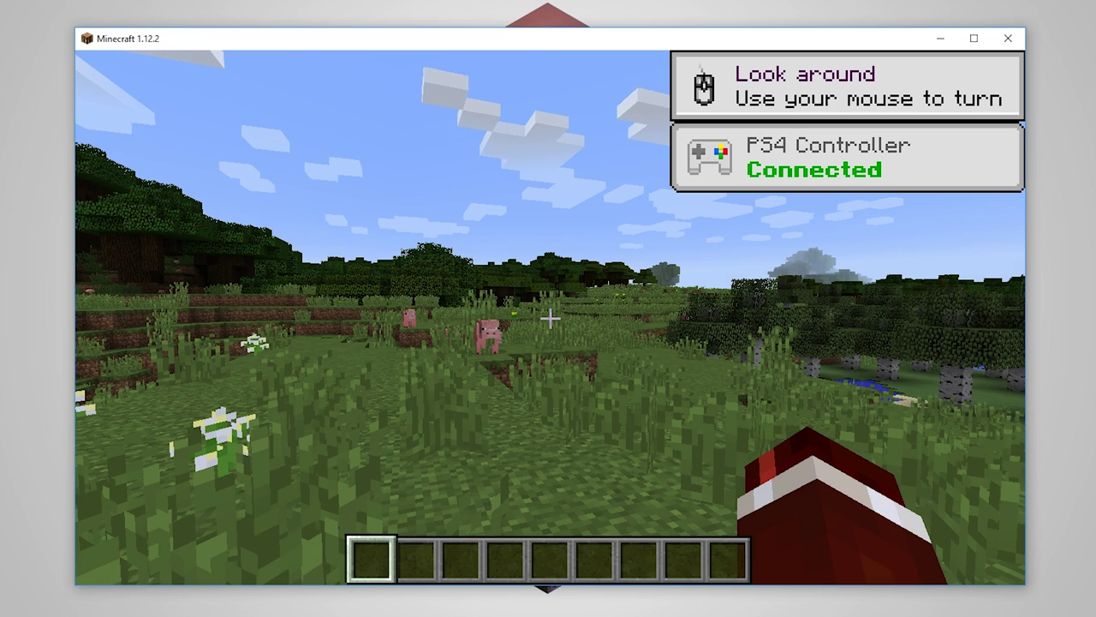
Step: Pause the game, choose the PS4 Controller again in the controller options, and resume play by moving the character forward
key("Escape")
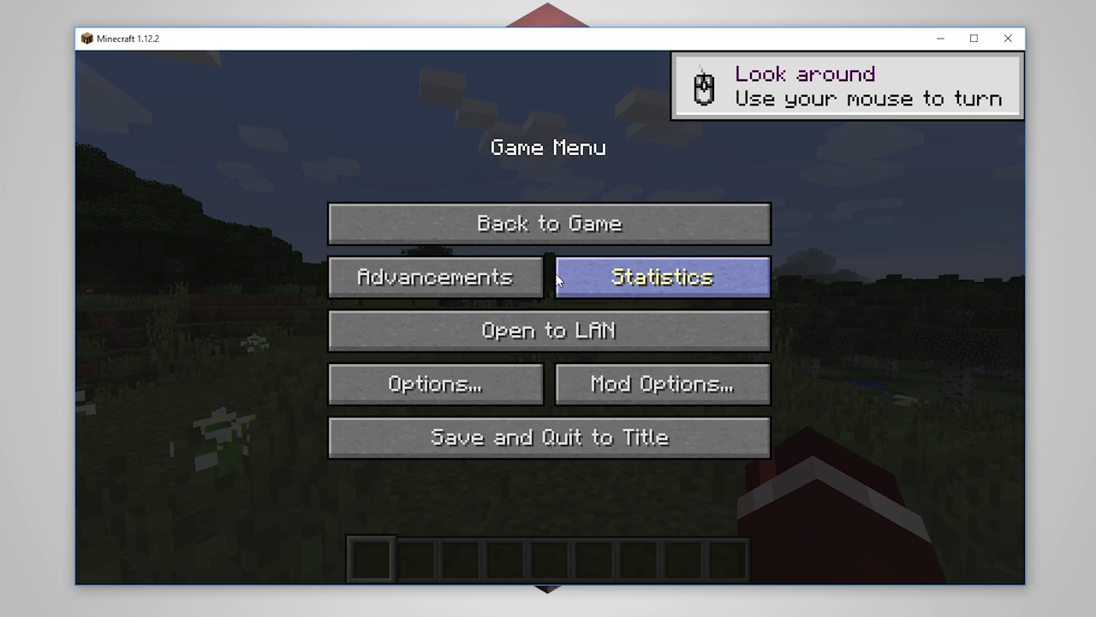
left_click(392, 390)
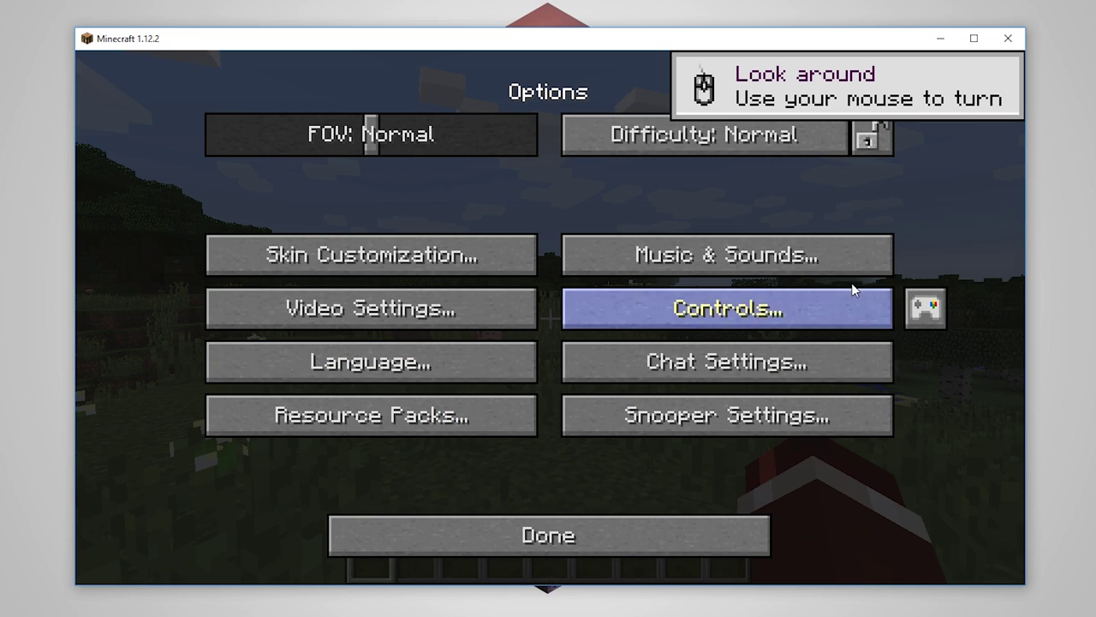
left_click(923, 317)
left_click(458, 152)
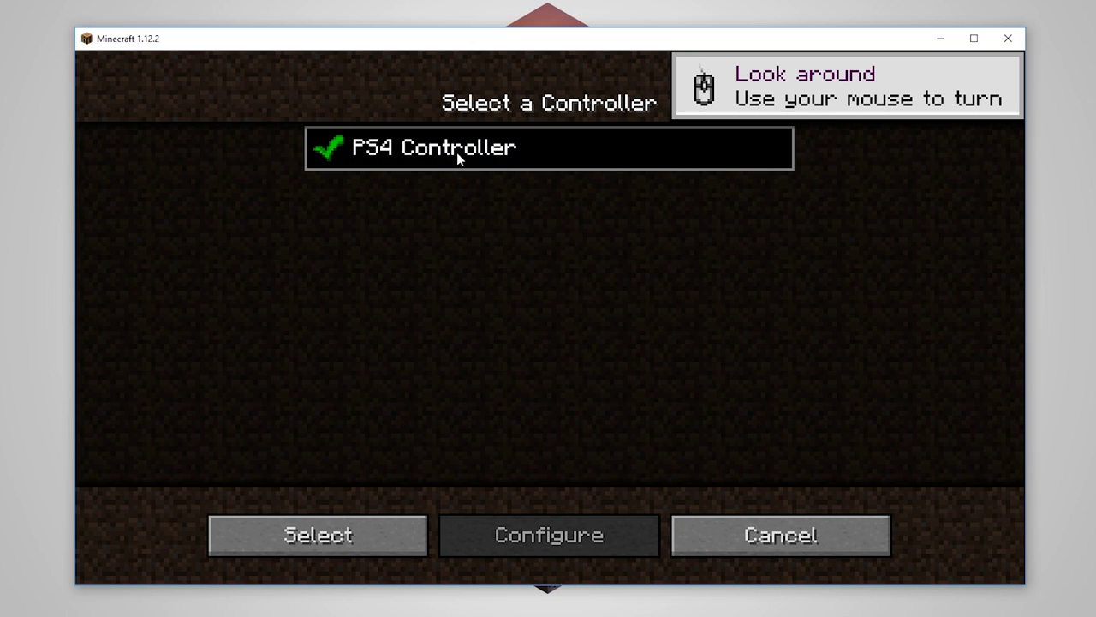
left_click(369, 536)
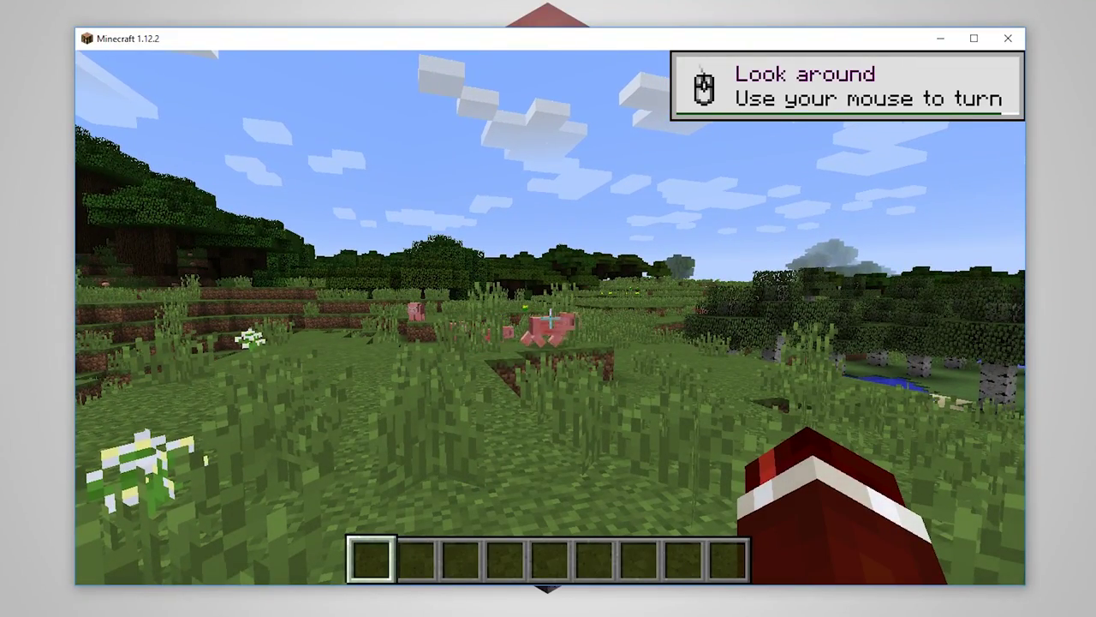
key("w")
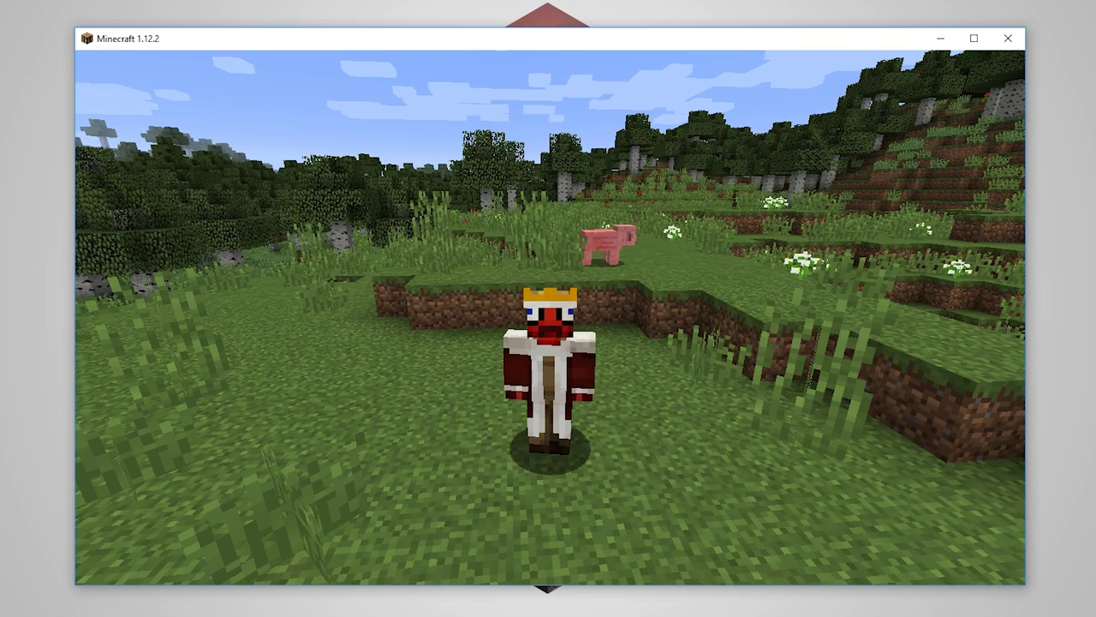